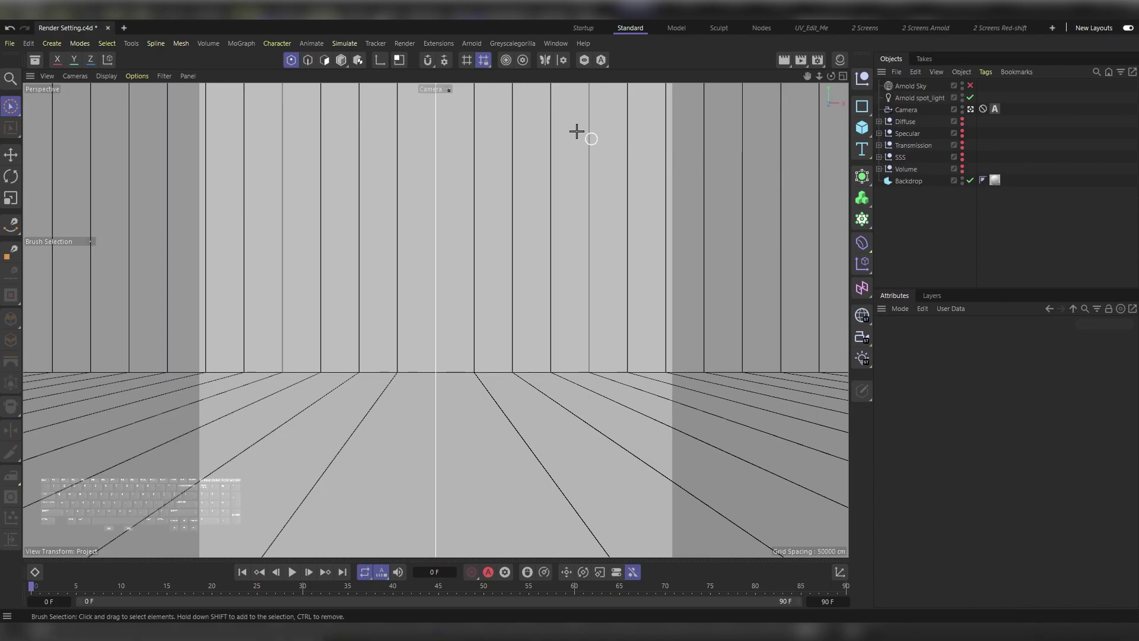
Open the Arnold IPR window, dock it beside the perspective viewport and widen it slightly
left_click(471, 44)
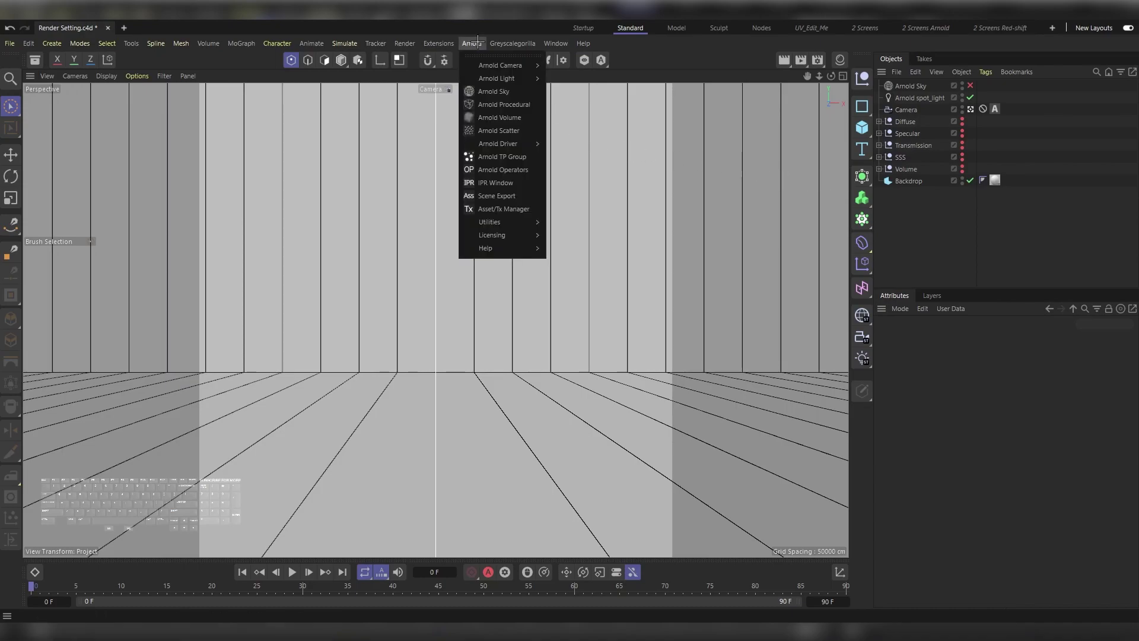
left_click(509, 182)
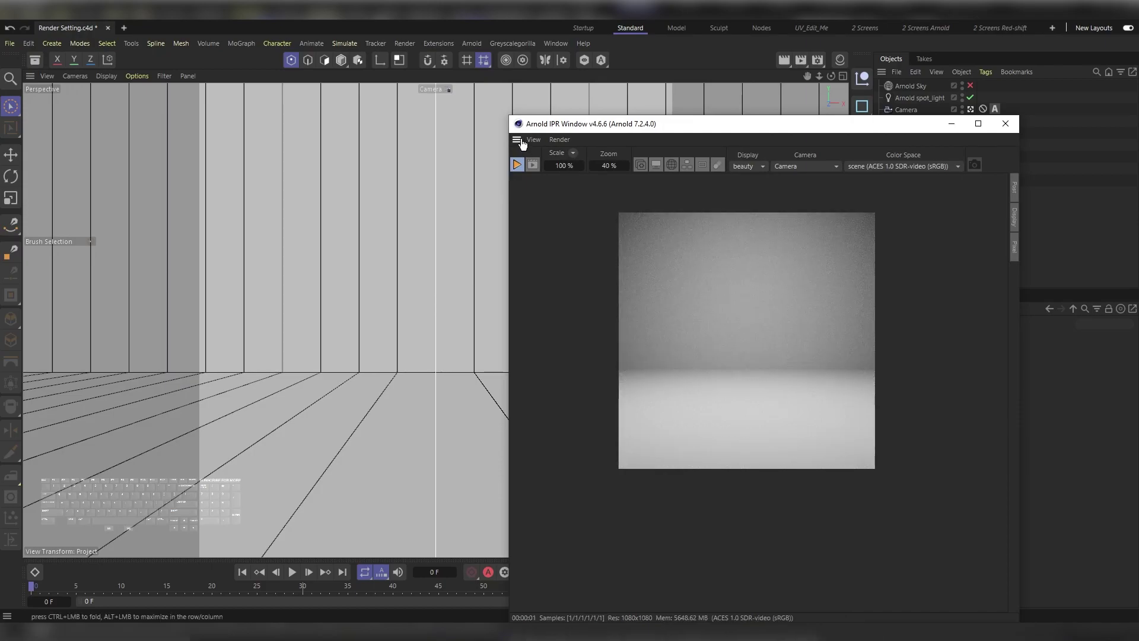
left_click_drag(848, 100, 821, 103)
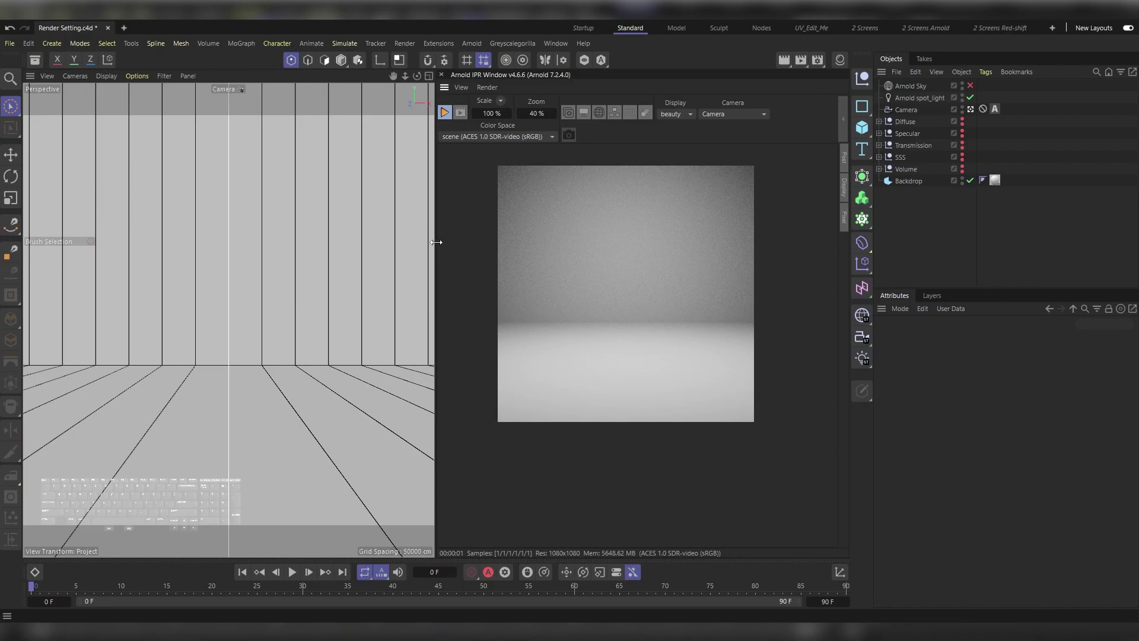
left_click_drag(440, 241, 415, 242)
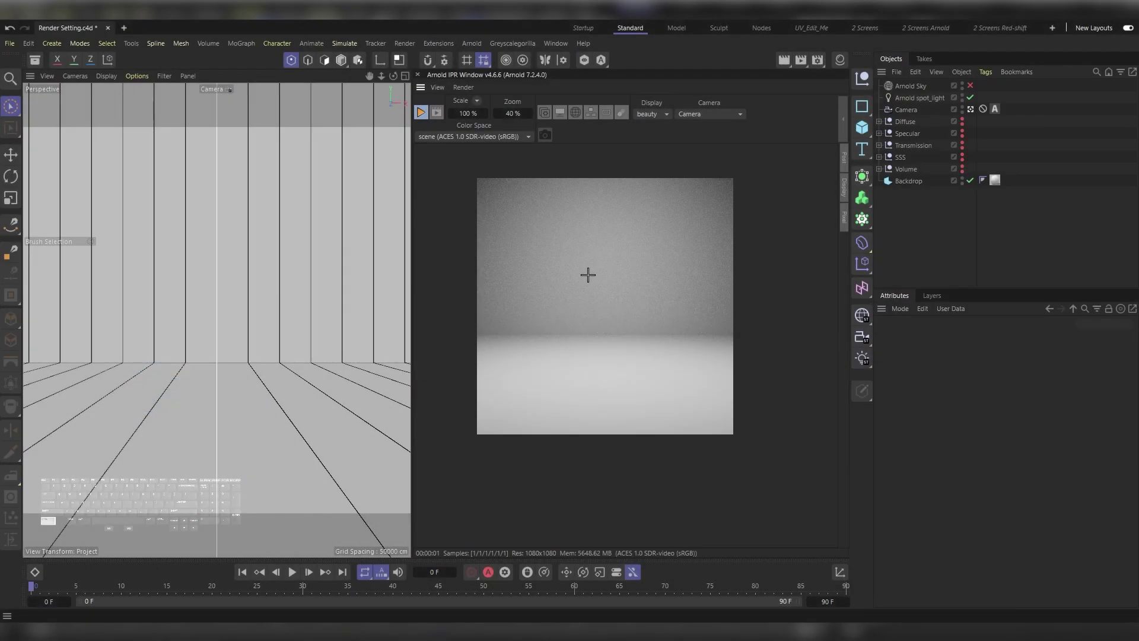
Review the Arnold sampling options in the render settings and select the Arnold spot_light to show its attributes
key("ctrl+b")
left_click_drag(720, 193, 509, 120)
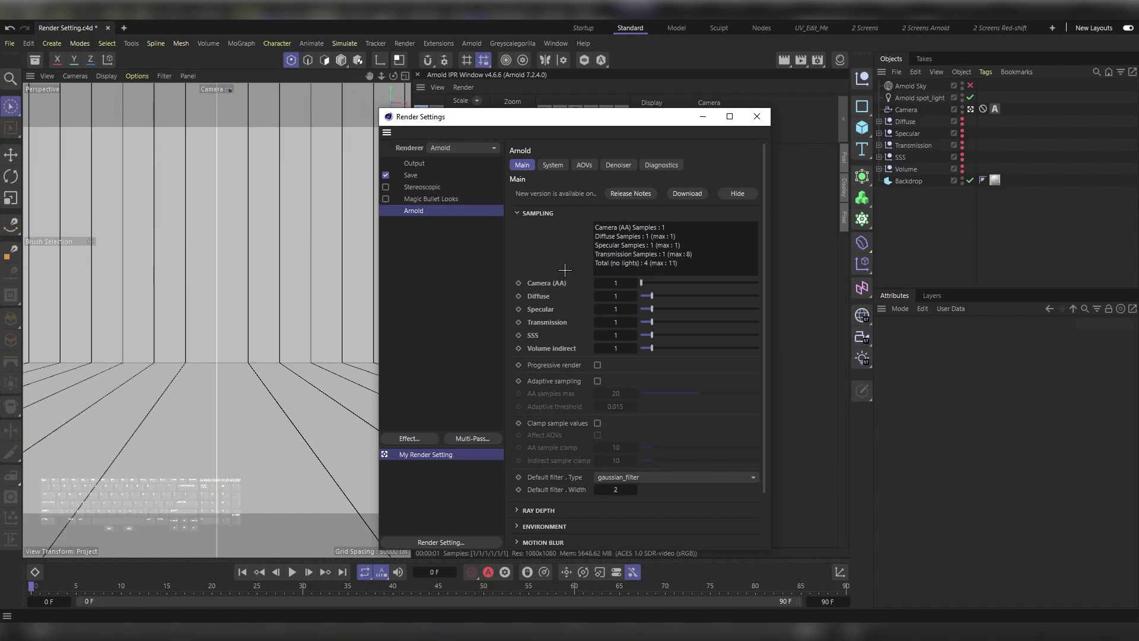
left_click(916, 98)
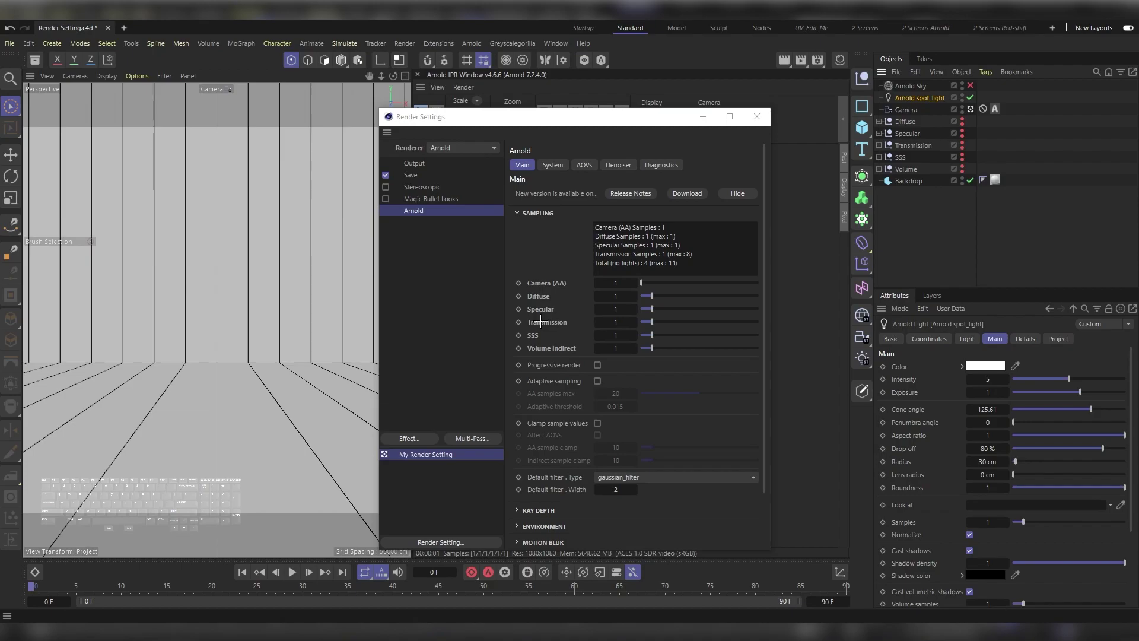
left_click(757, 116)
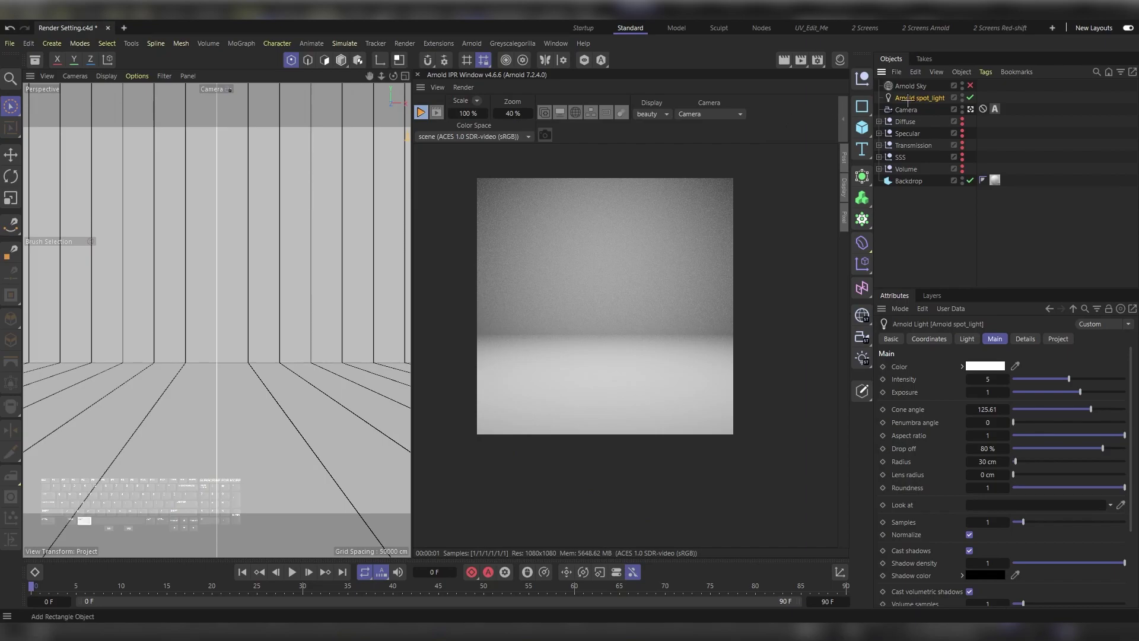
Make the Diffuse group visible and inspect the diffuse_direct AOV close up on the cylinder, cube and sphere in the IPR
left_click(962, 121, "alt")
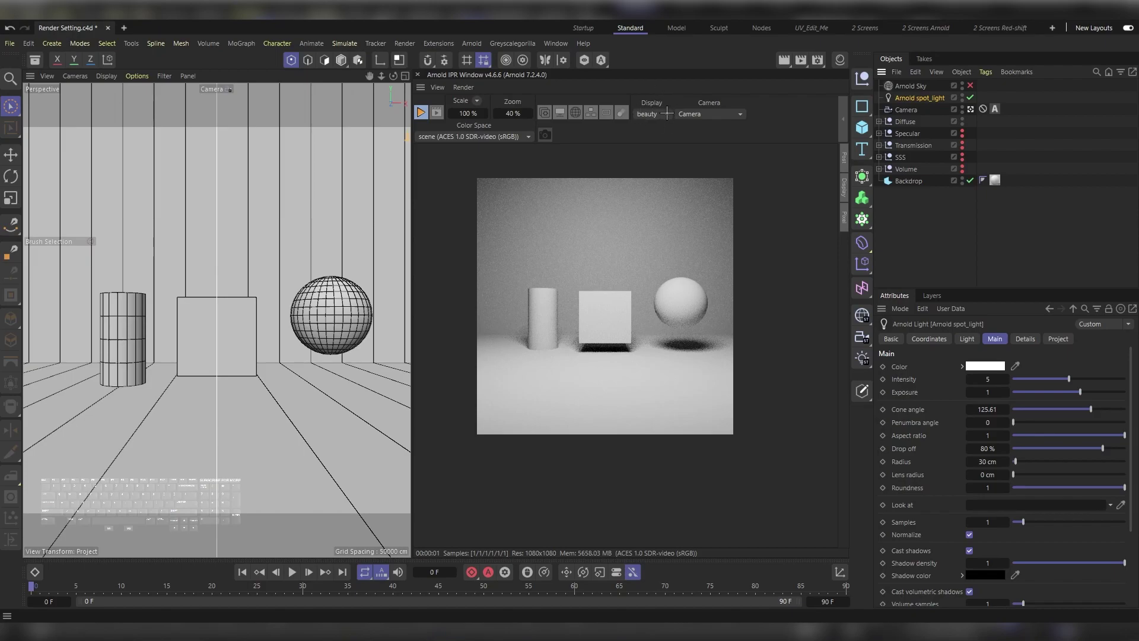
left_click(667, 113)
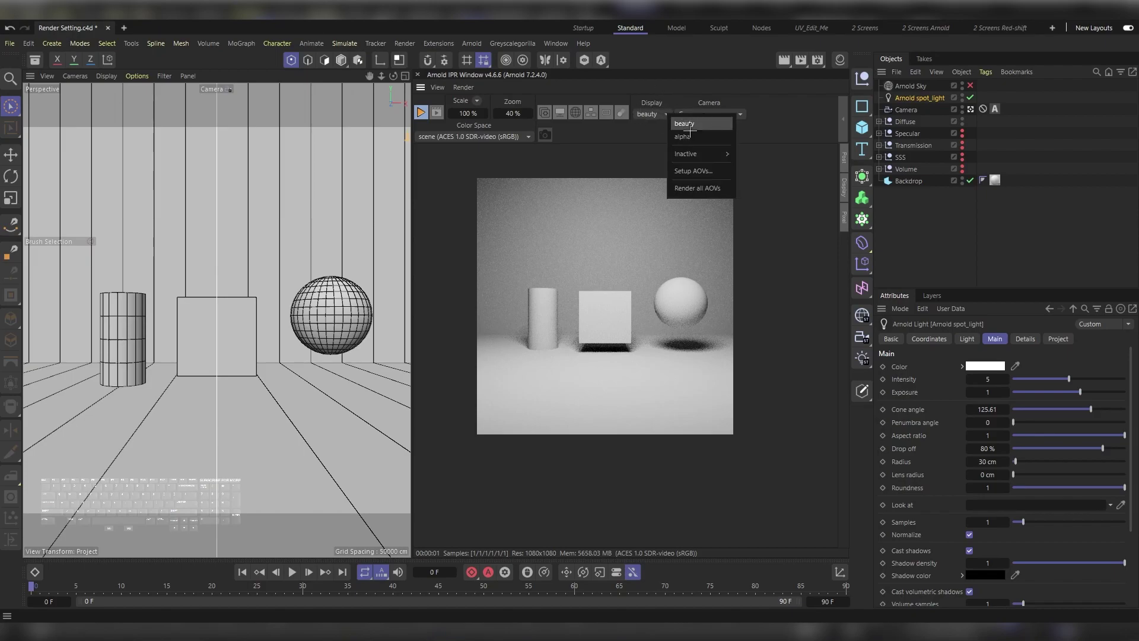
mouse_move(695, 153)
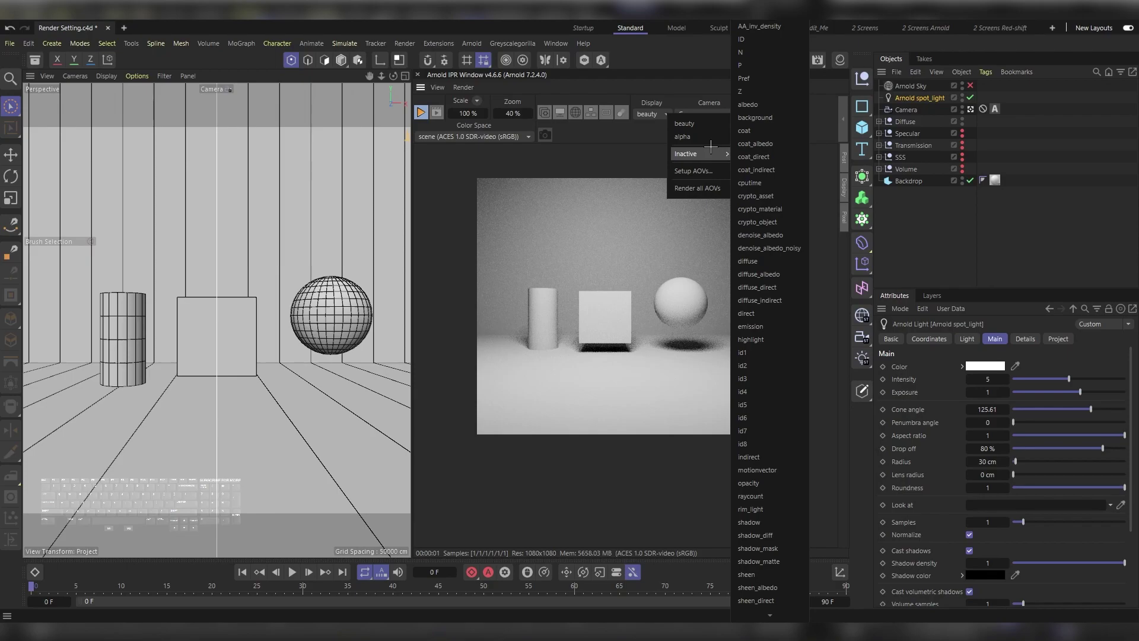
left_click(615, 169)
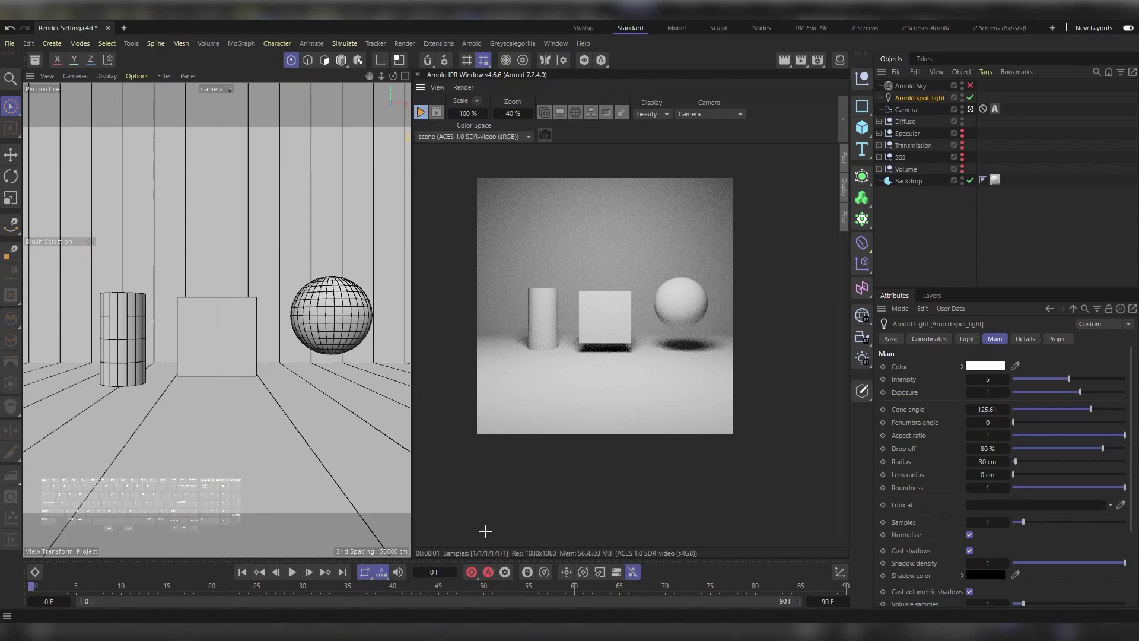
left_click(663, 115)
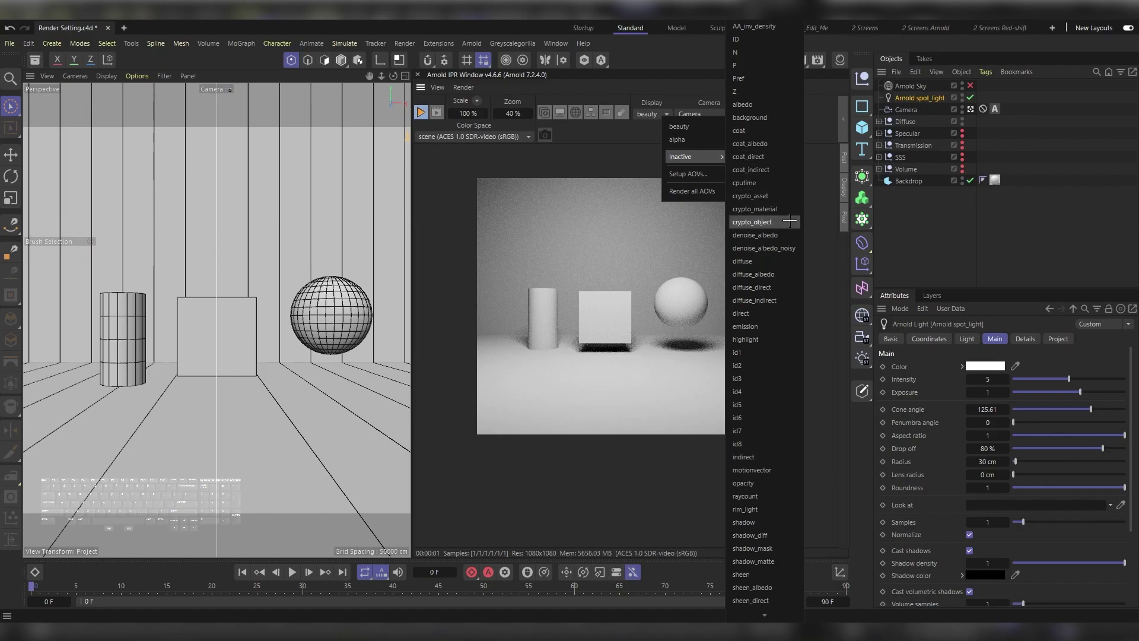
left_click(790, 286)
scroll(508, 320, "up", 3)
scroll(507, 320, "up", 1)
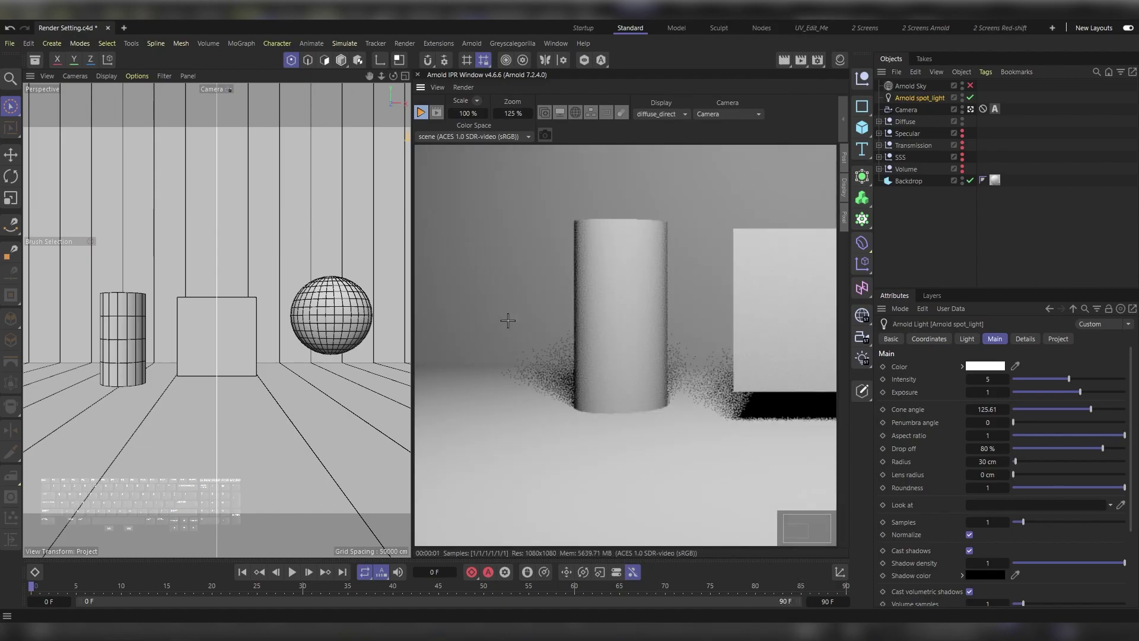
middle_click_drag(626, 331, 483, 333)
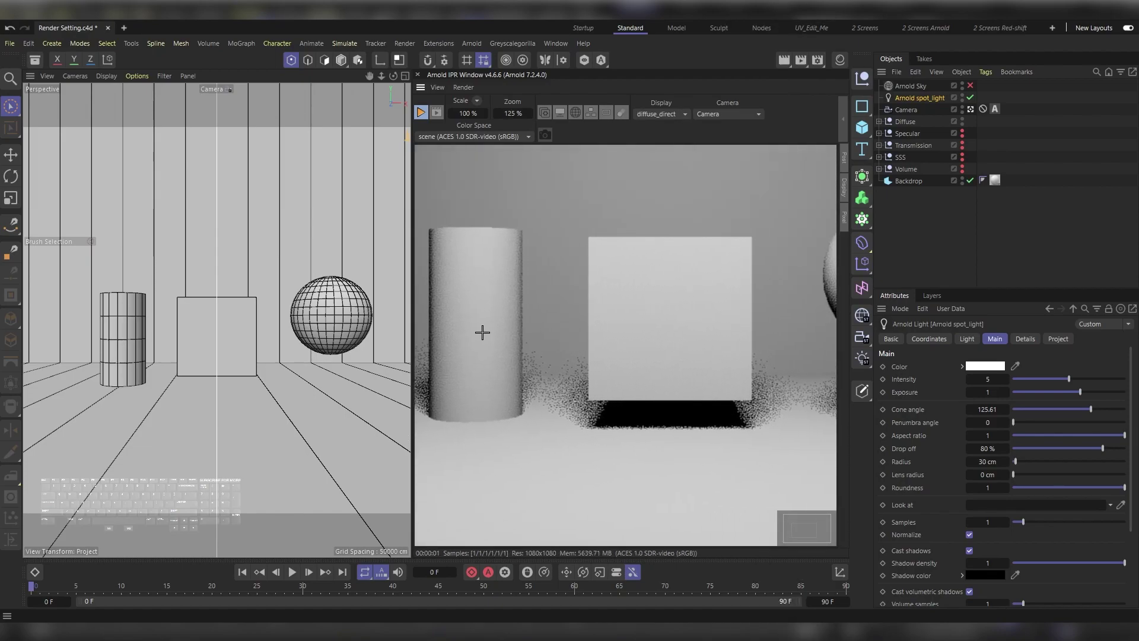
middle_click_drag(763, 330, 623, 308)
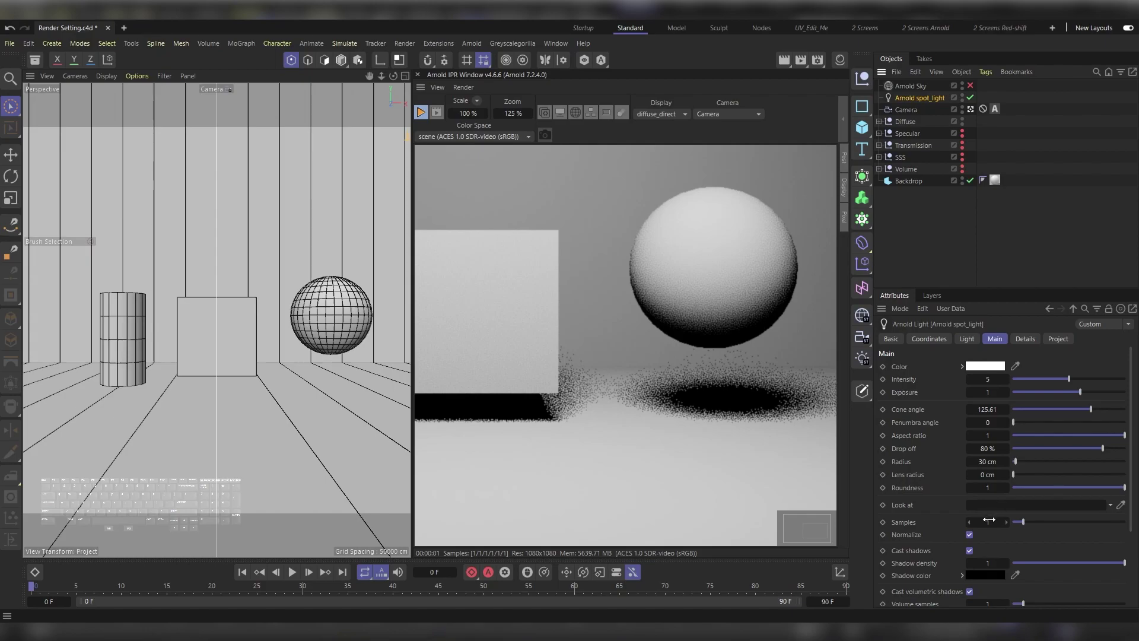
Set the spot light's Samples to 20 and check the shadows of the three objects in the IPR
left_click_drag(989, 519, 989, 519)
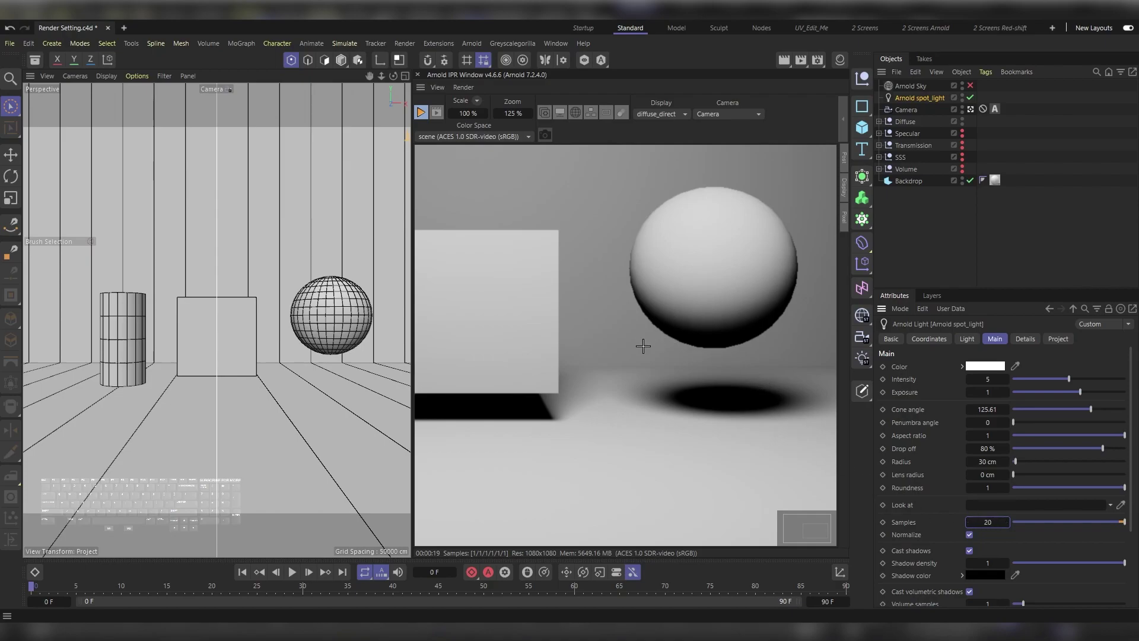
scroll(608, 343, "down", 3)
left_click_drag(546, 339, 725, 343)
left_click_drag(548, 294, 563, 314)
left_click_drag(764, 346, 613, 356)
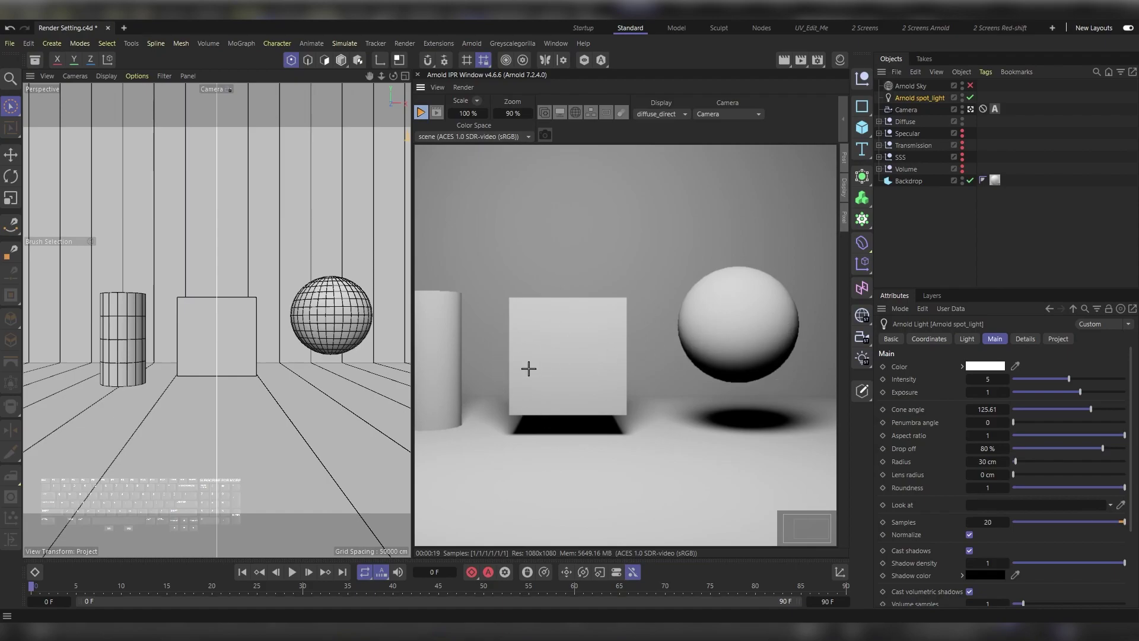
left_click_drag(529, 369, 560, 369)
left_click_drag(739, 382, 618, 380)
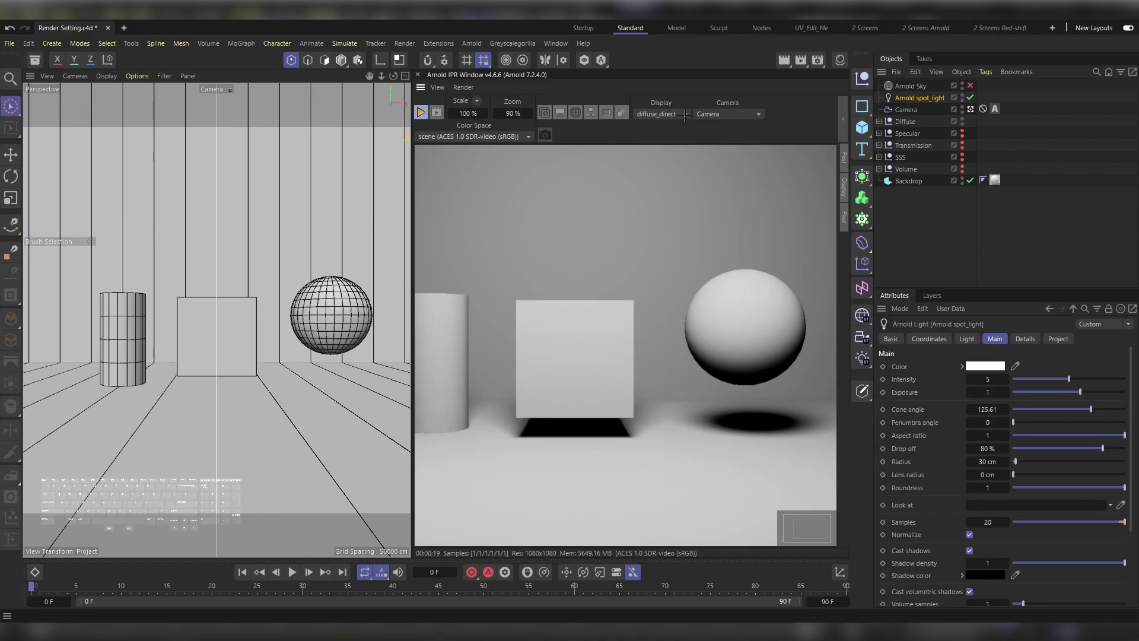
Switch the IPR display to the diffuse_indirect AOV and fit the whole image in view
left_click(684, 114)
mouse_move(697, 155)
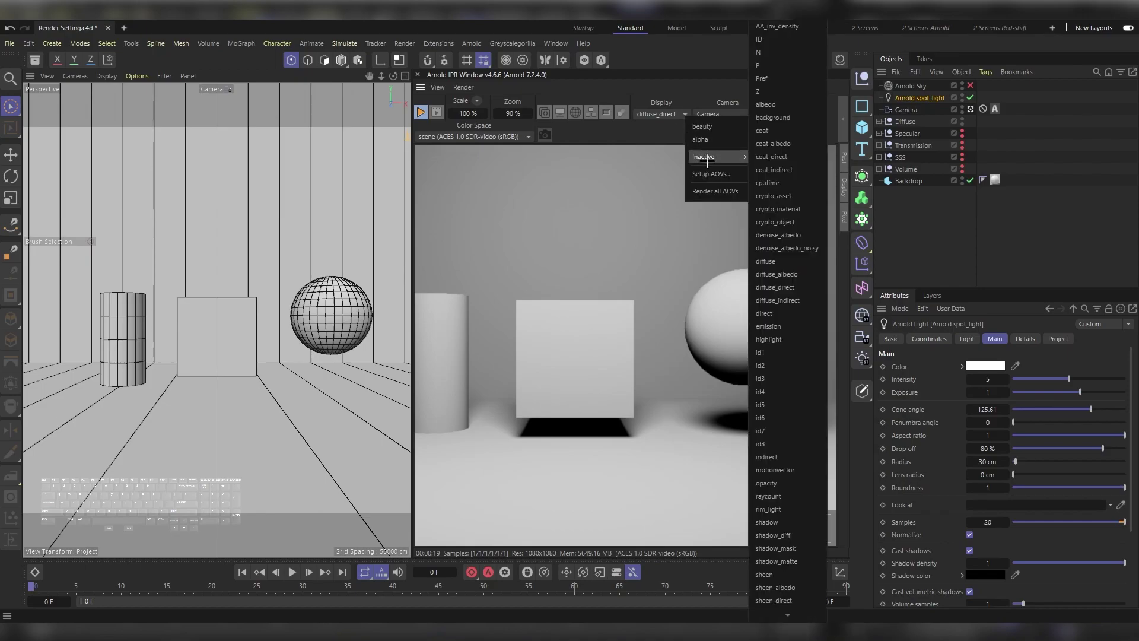
left_click(798, 300)
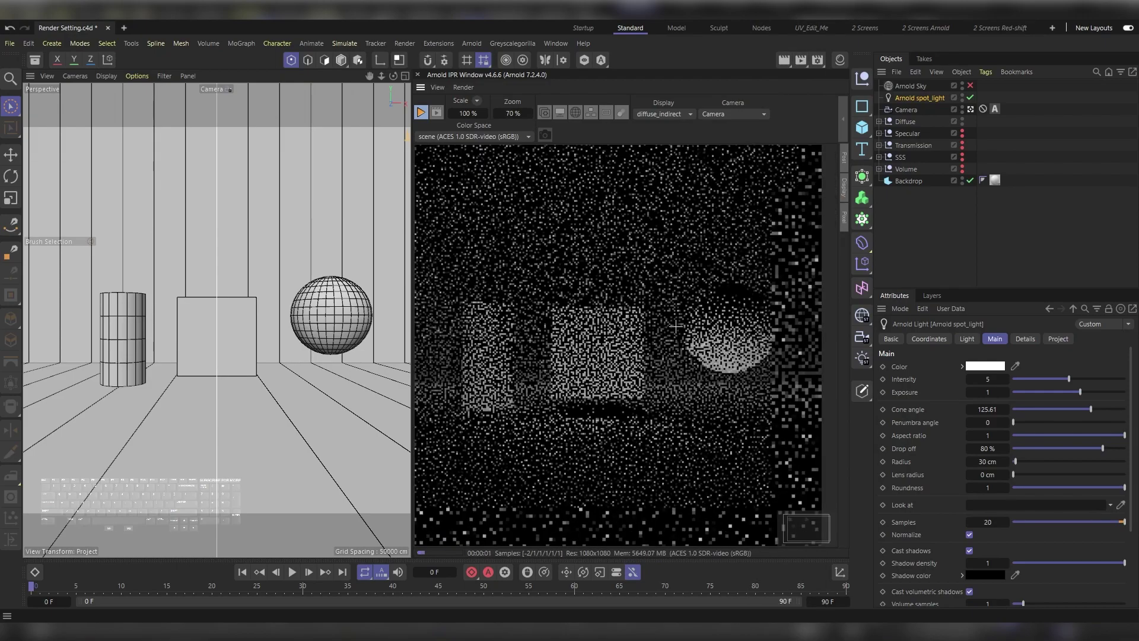
scroll(680, 339, "down", 4)
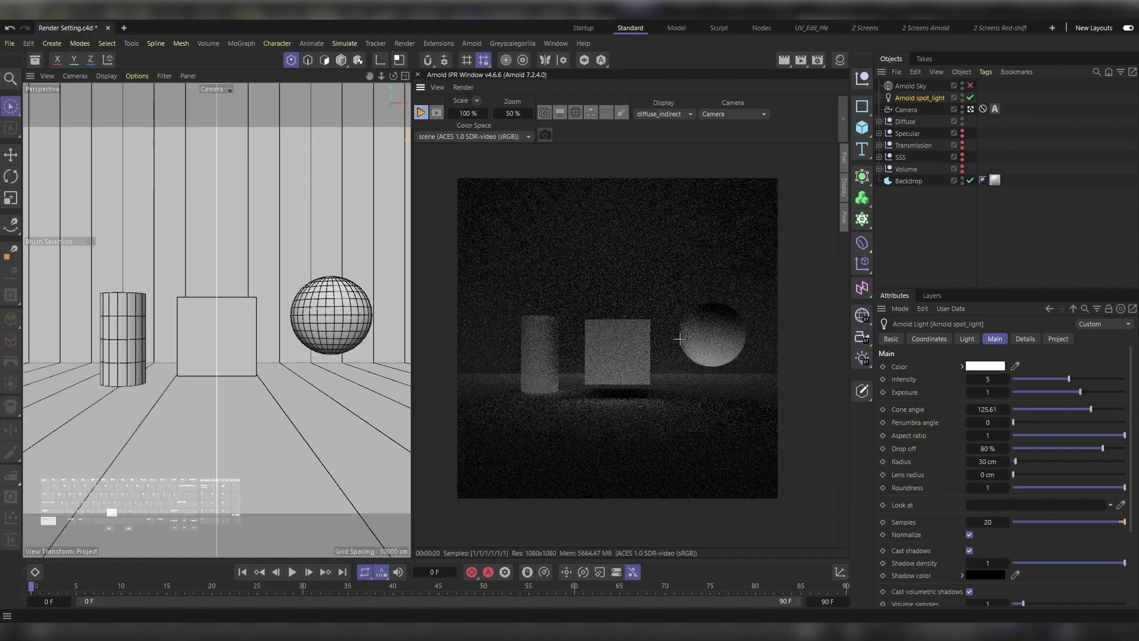
Set the Arnold Diffuse samples to 7 in the render settings
key("ctrl+b")
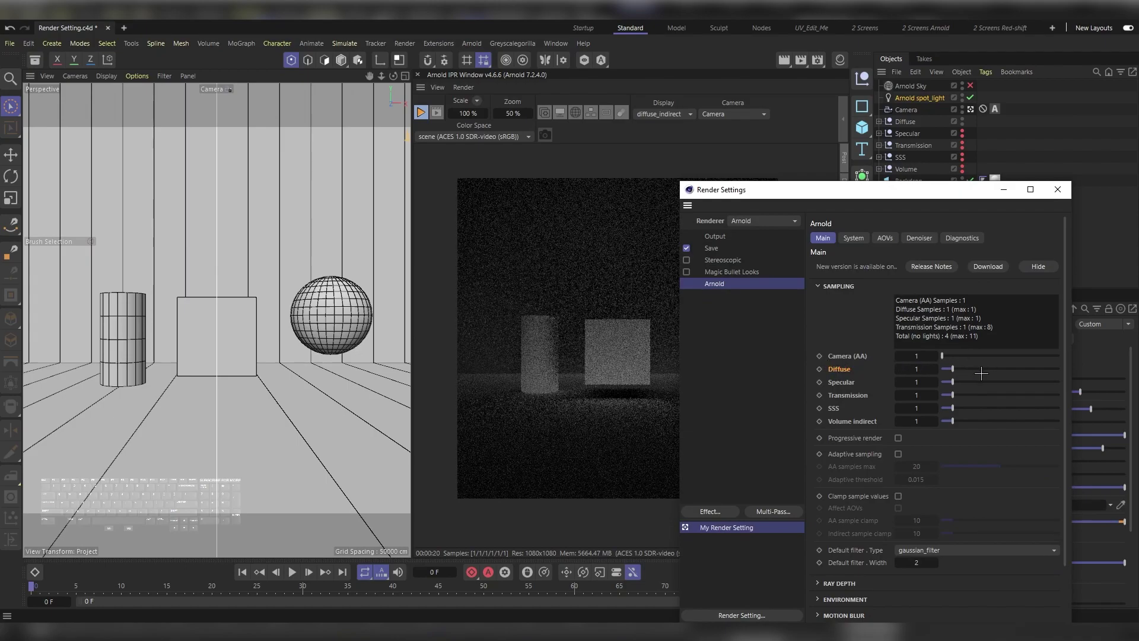
left_click_drag(935, 378, 1023, 369)
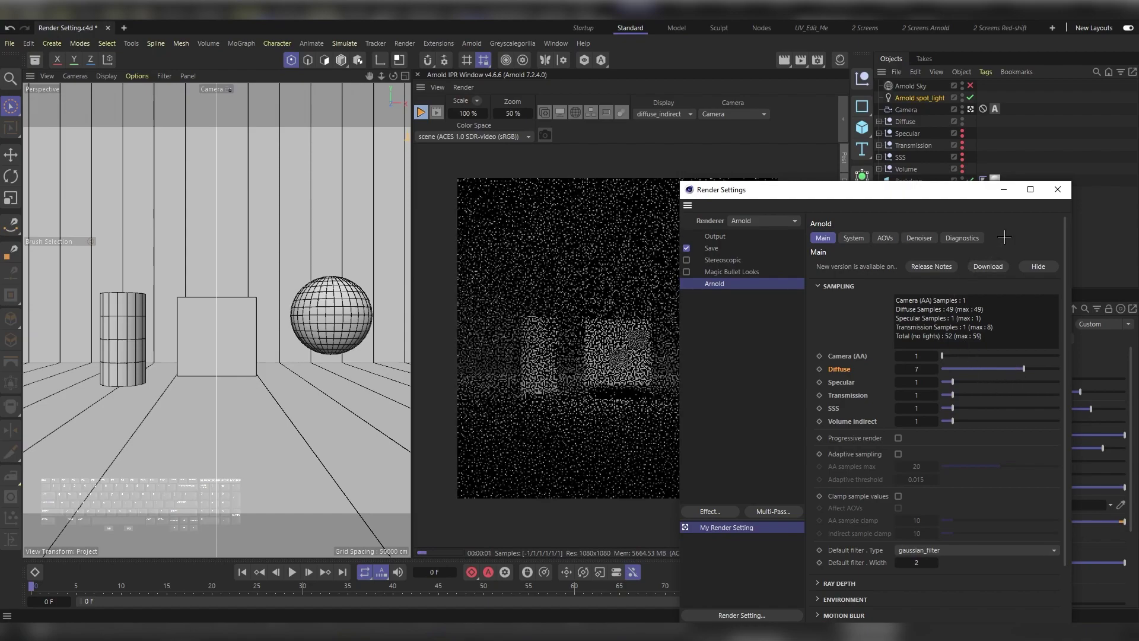
left_click(1004, 189)
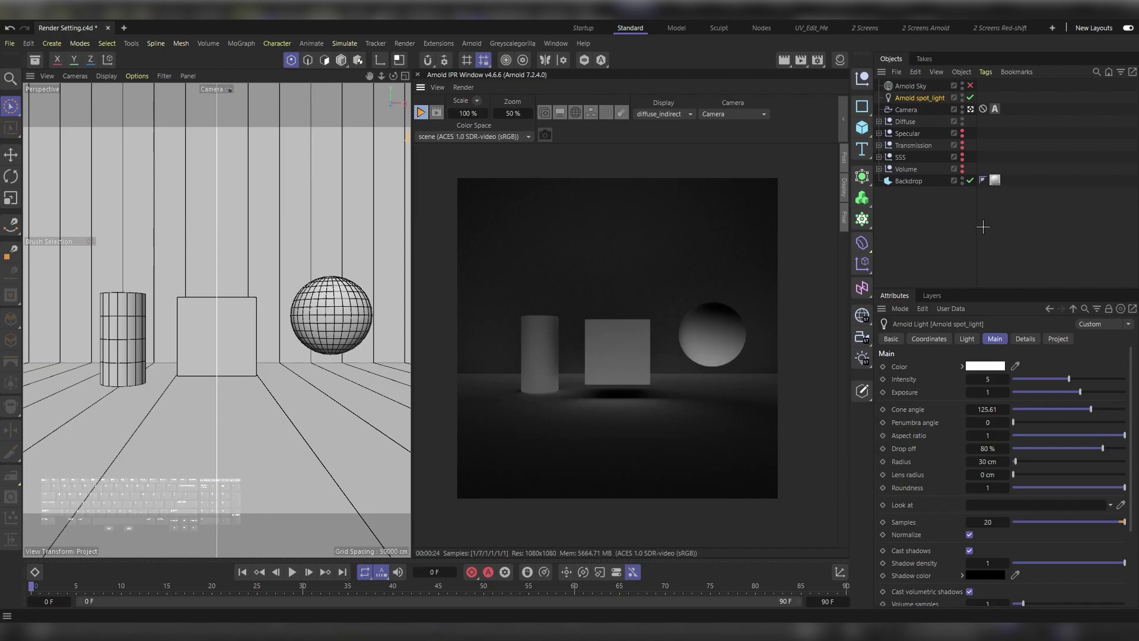
Hide the Diffuse group, show the Specular group and display the specular_direct AOV in the IPR
left_click(963, 130)
left_click(963, 130)
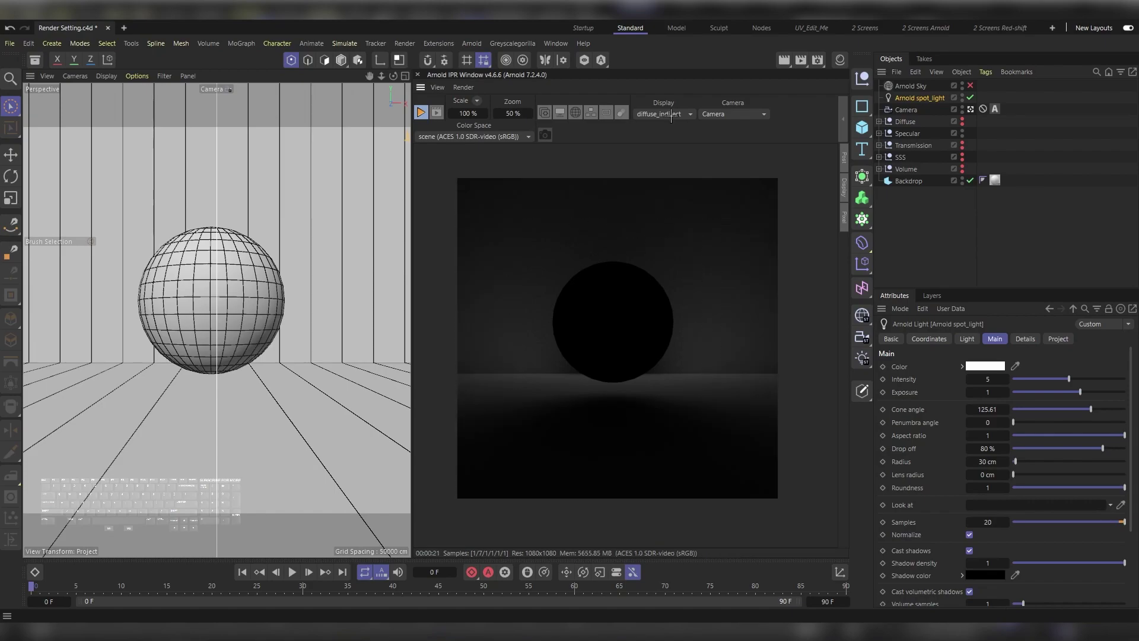
left_click(671, 114)
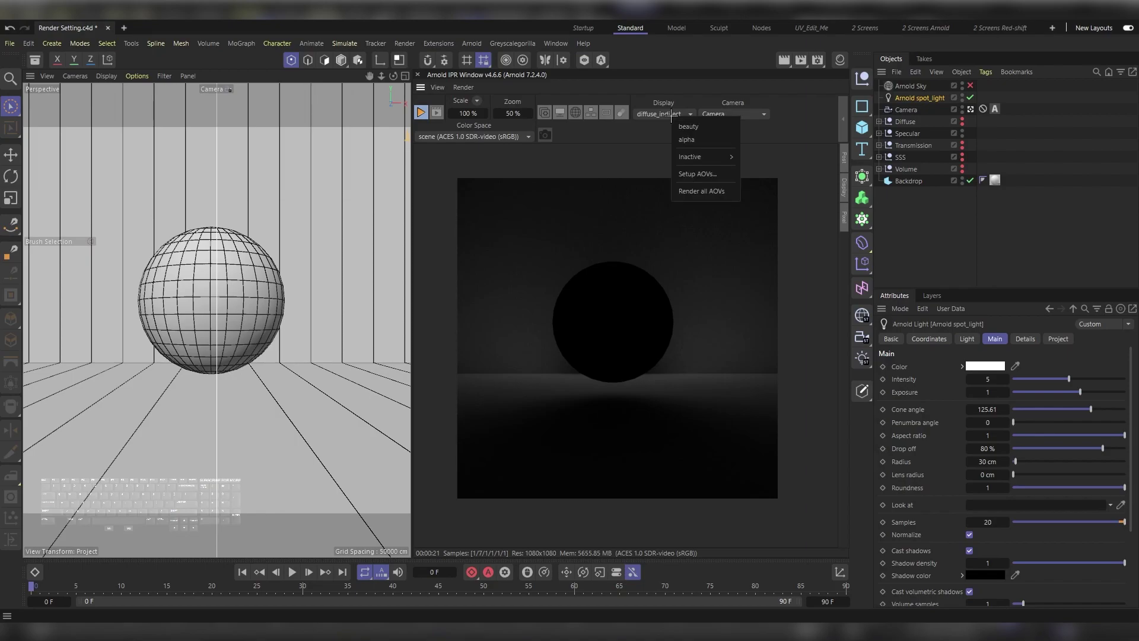
mouse_move(712, 157)
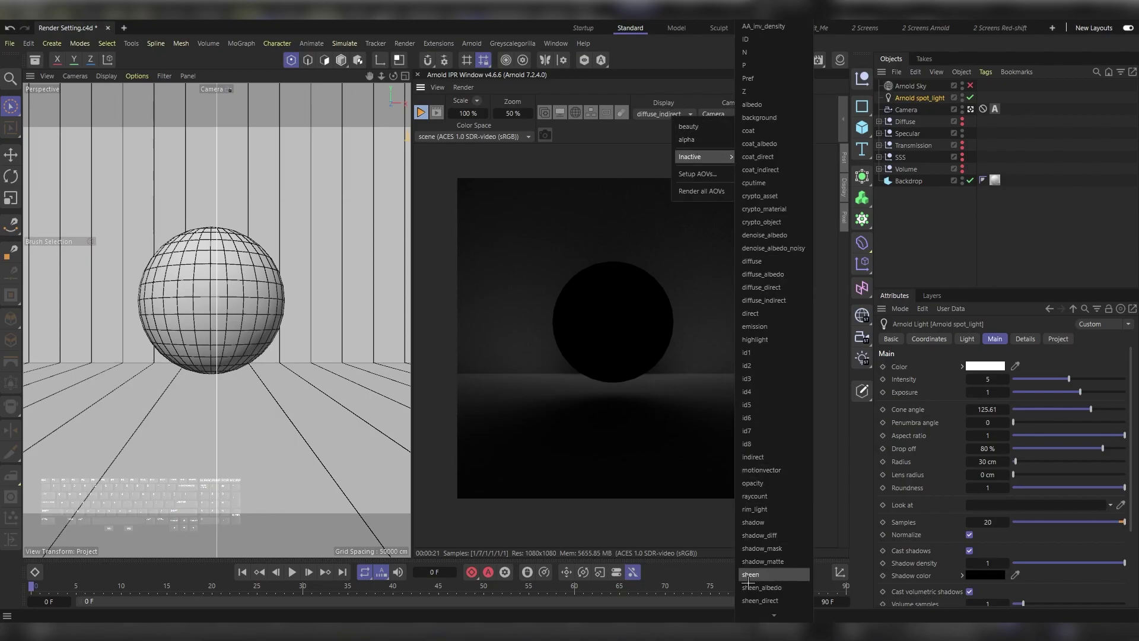
mouse_move(772, 618)
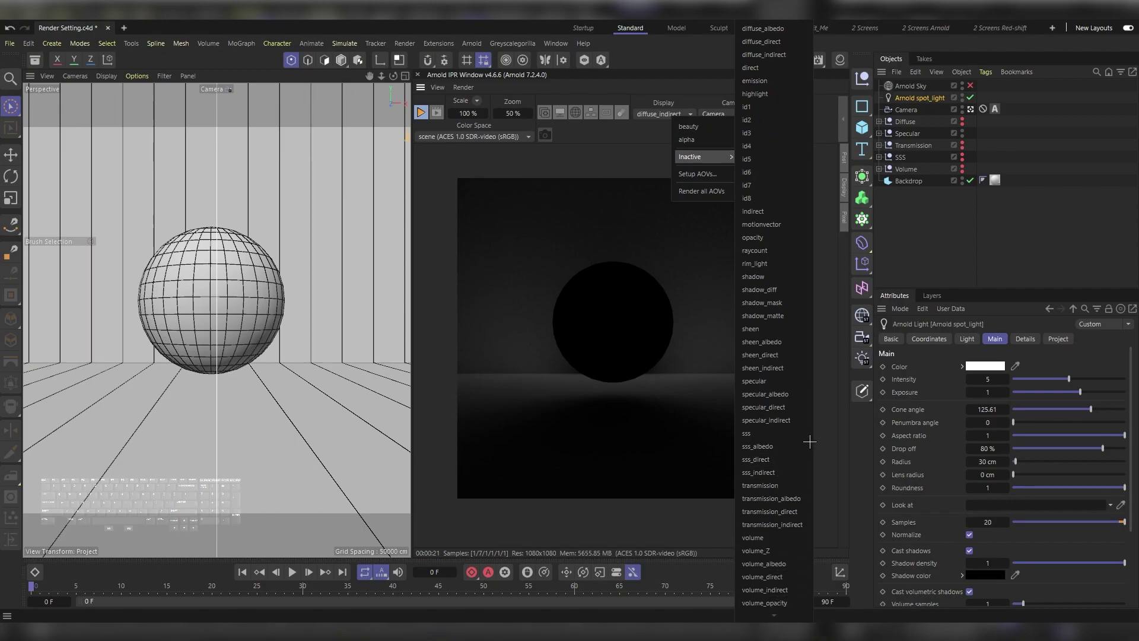
left_click(796, 408)
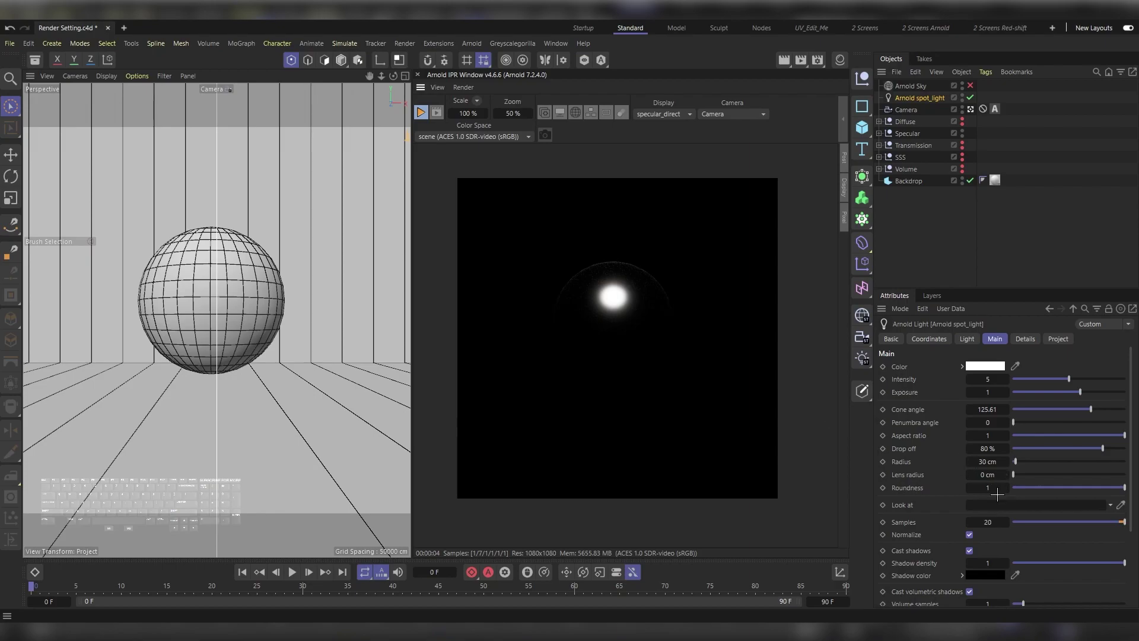
Set the spot light's Samples to 1 and back to 20 to compare the noise in the specular highlight
double_click(988, 522)
type("1")
key("Return")
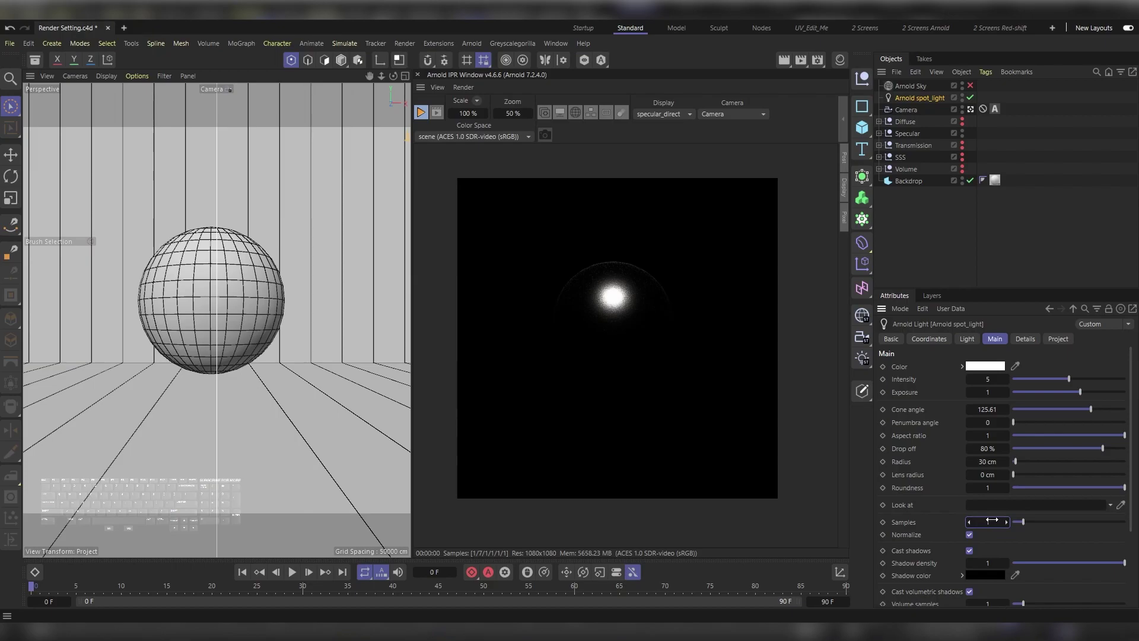
double_click(992, 520)
type("20")
key("Return")
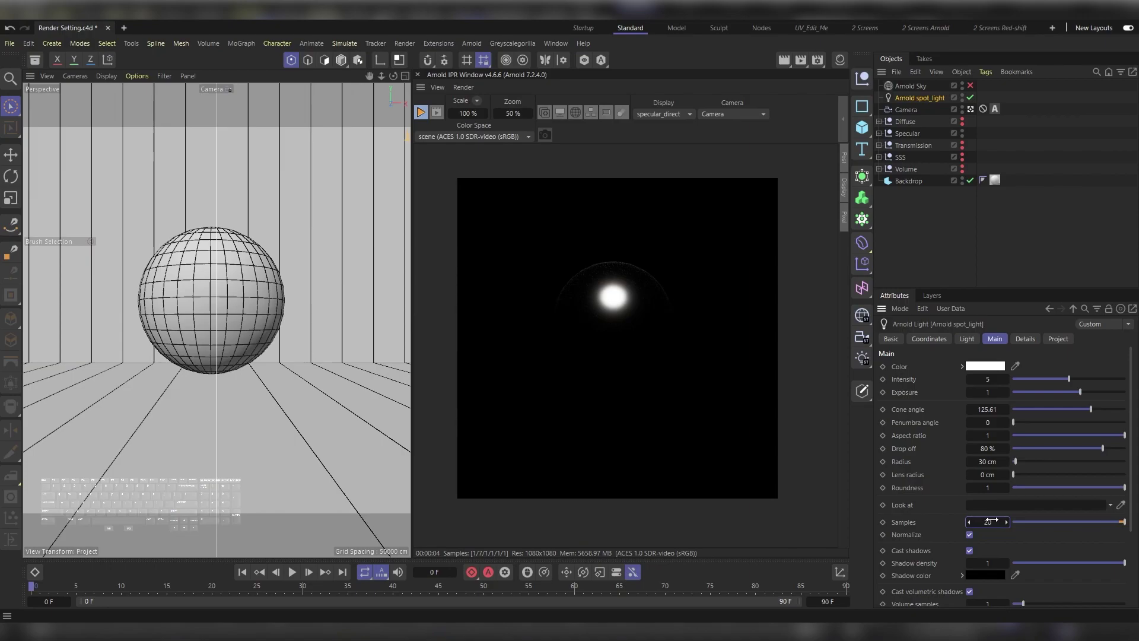
Switch the IPR display to the specular_indirect AOV
left_click(676, 110)
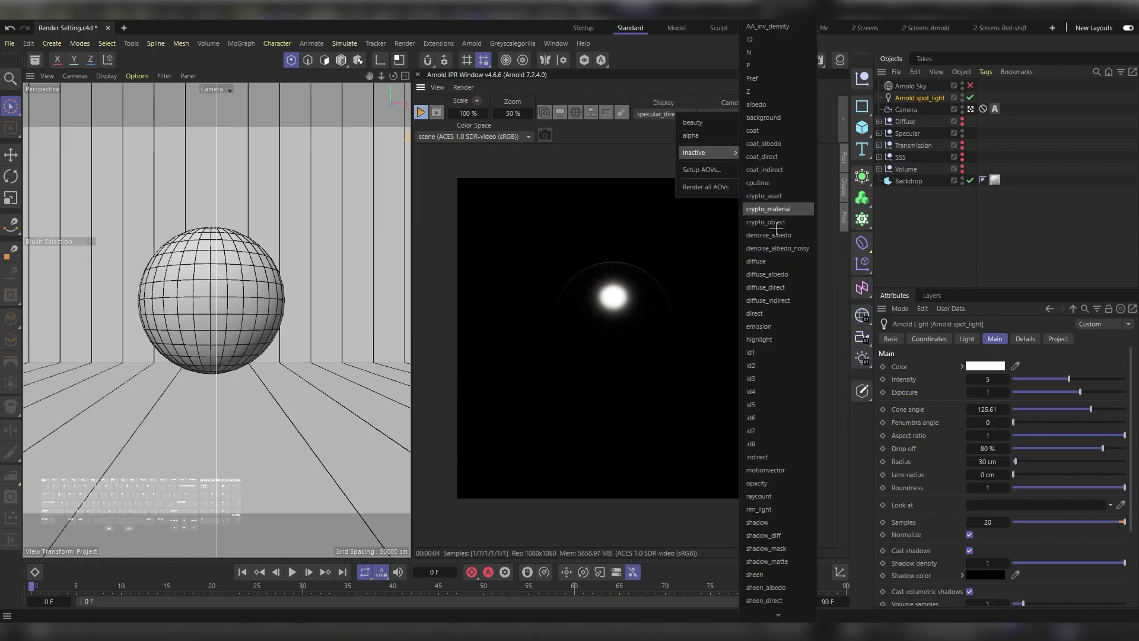
scroll(766, 206, "down", 5)
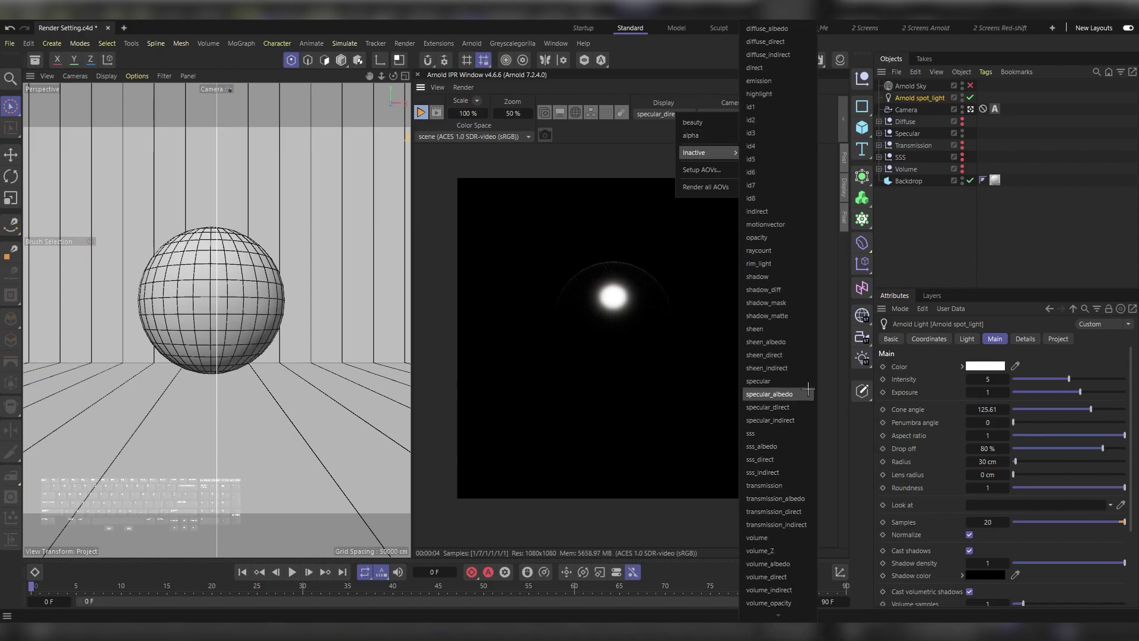
left_click(799, 420)
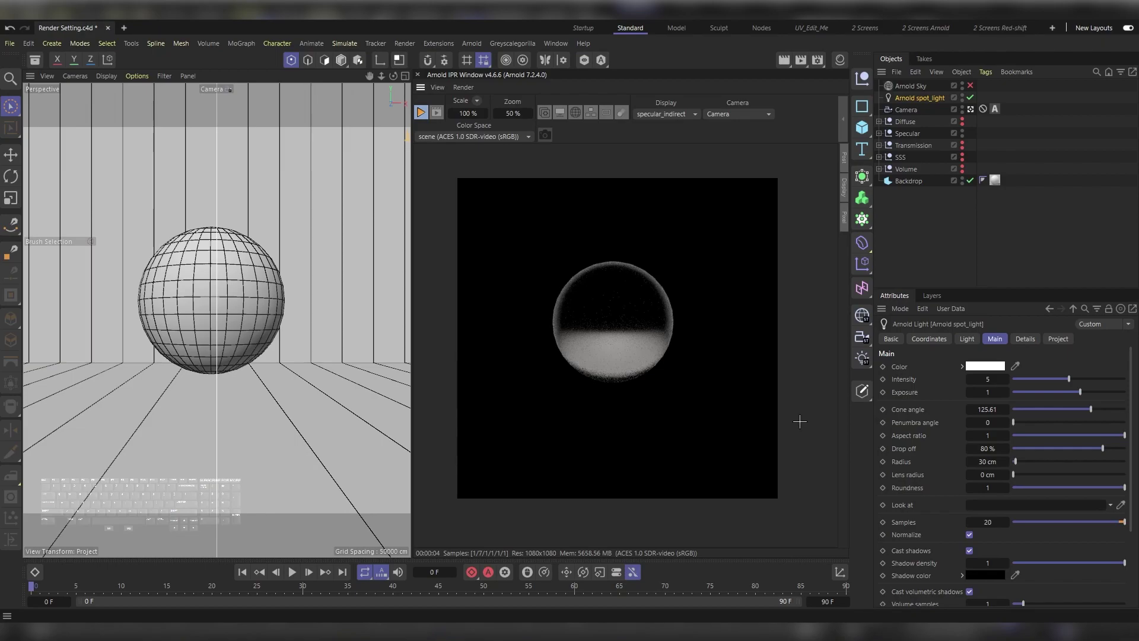
Set the Arnold Specular samples to 7 in the render settings, then minimize the settings window
key("ctrl")
key("ctrl+b")
left_click(849, 382)
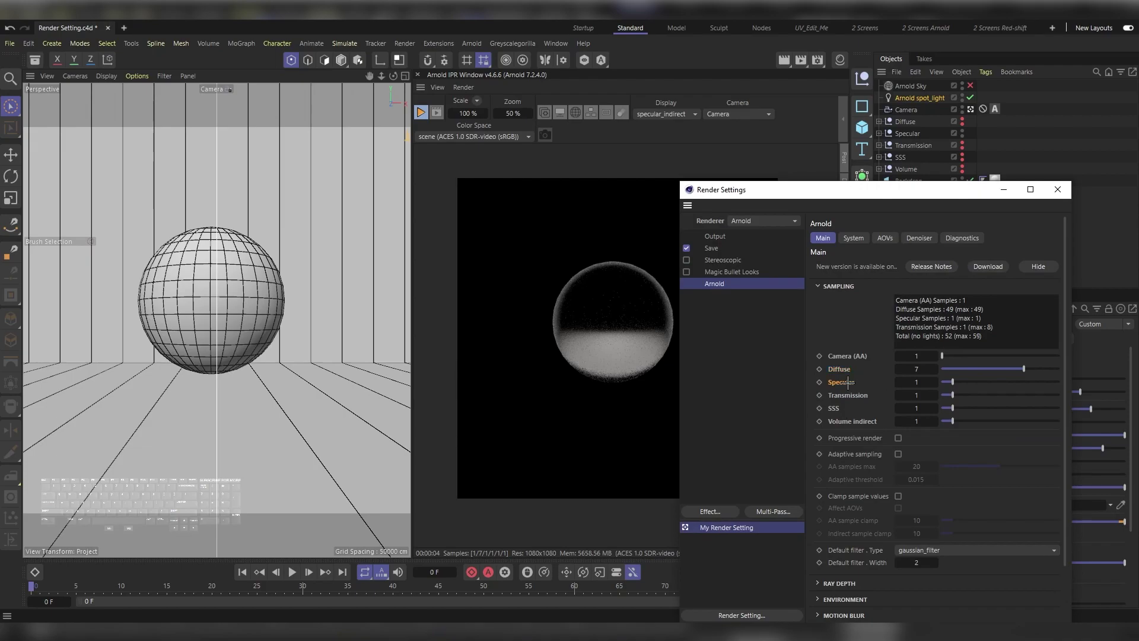
left_click(1024, 381)
left_click(1004, 190)
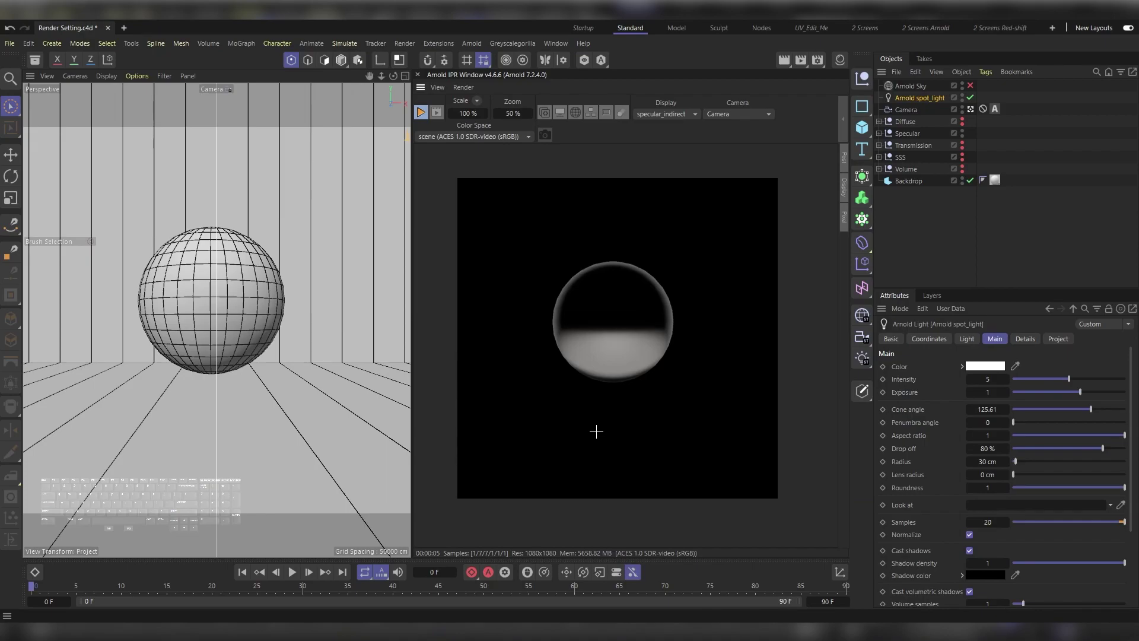
Hide the Specular group, show the Transmission group and display the transmission_direct AOV in the IPR
left_click(963, 133)
left_click(963, 144)
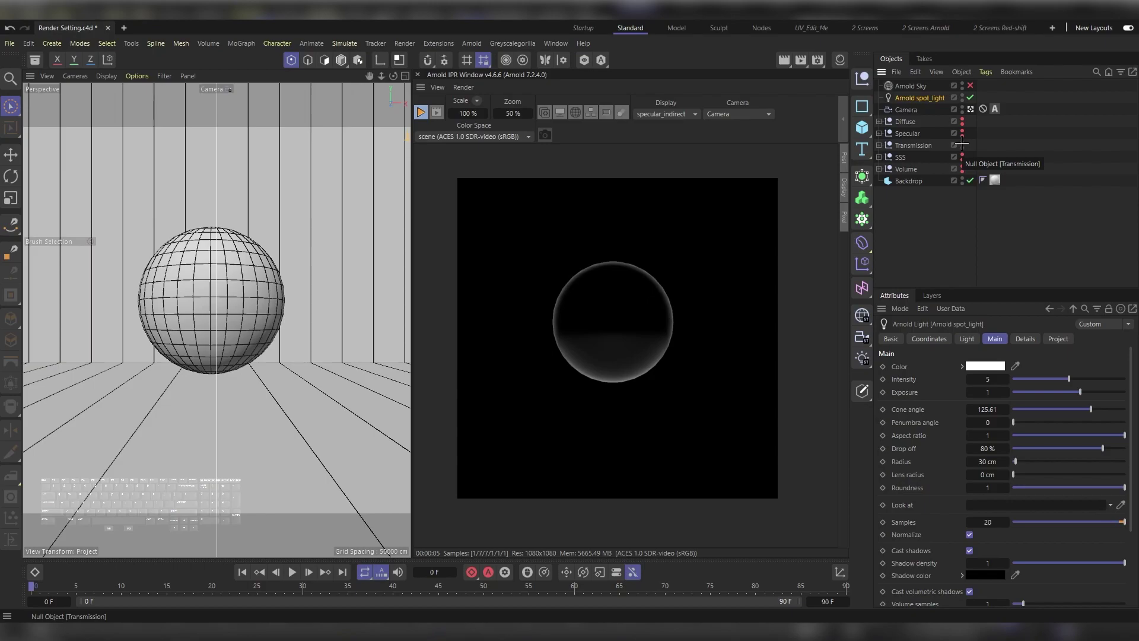
left_click(665, 114)
mouse_move(692, 153)
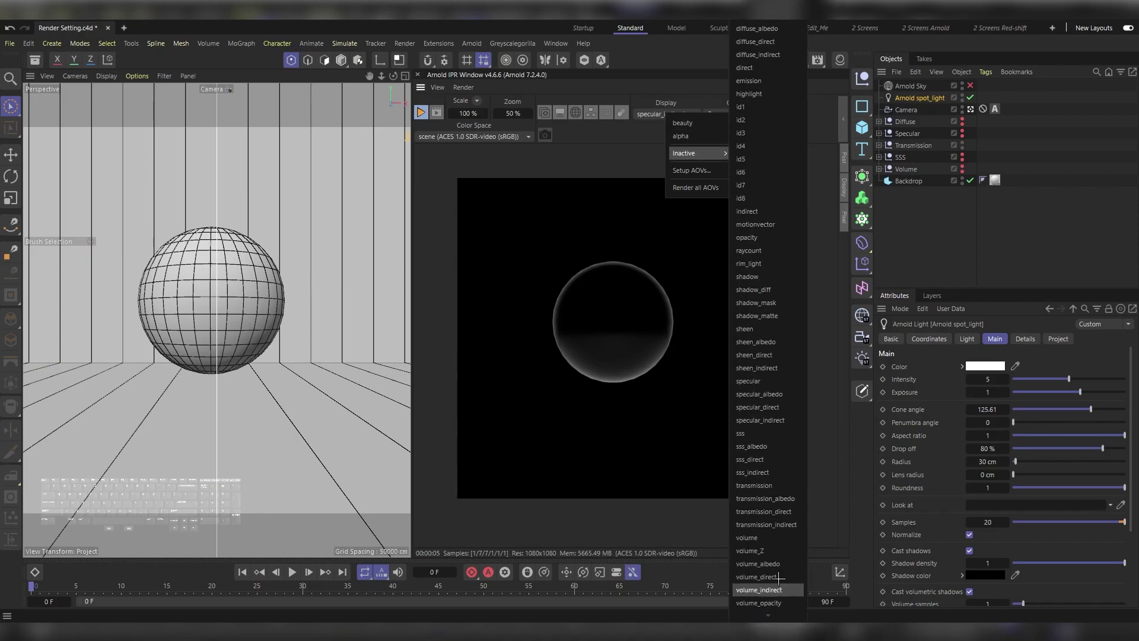
left_click(766, 512)
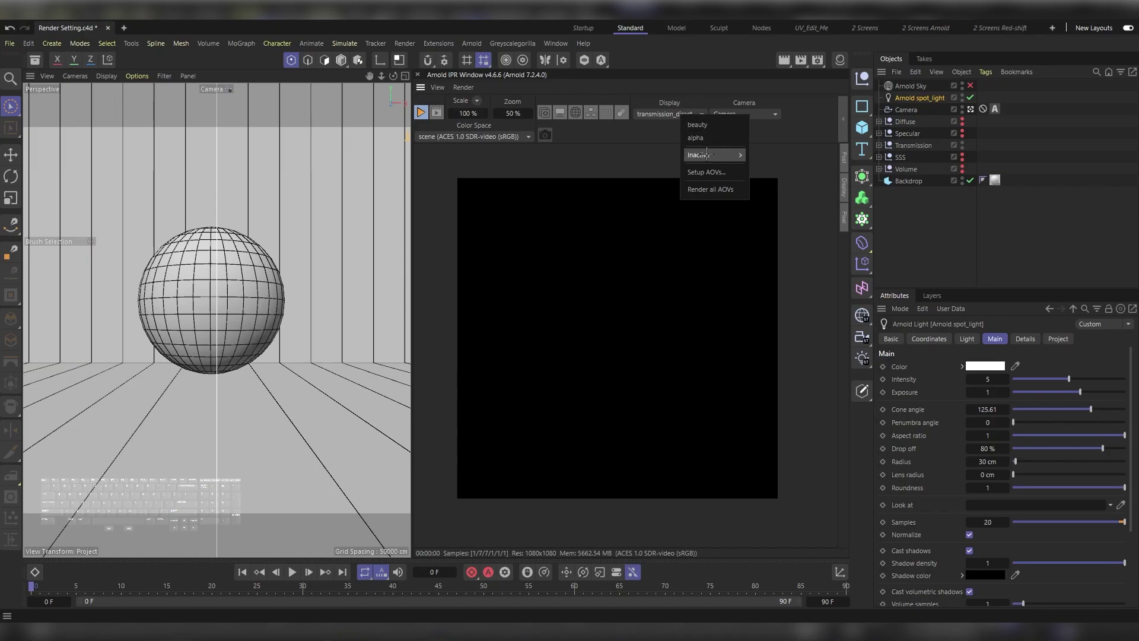
Switch the IPR display to the transmission_indirect AOV and set the Arnold Transmission samples to 7
mouse_move(709, 155)
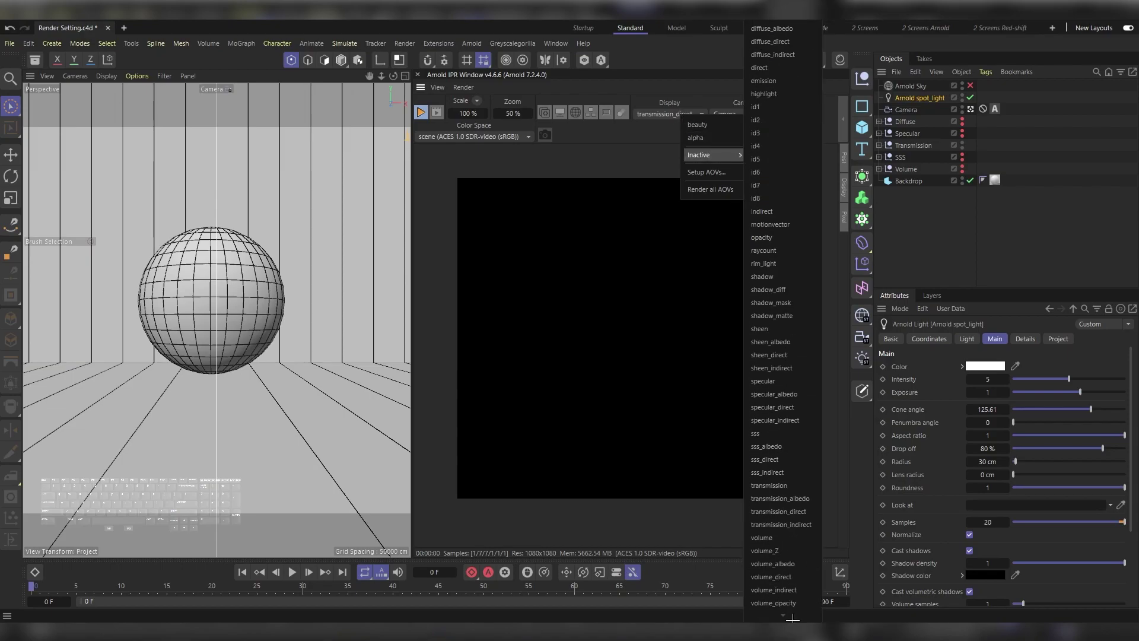
left_click(811, 526)
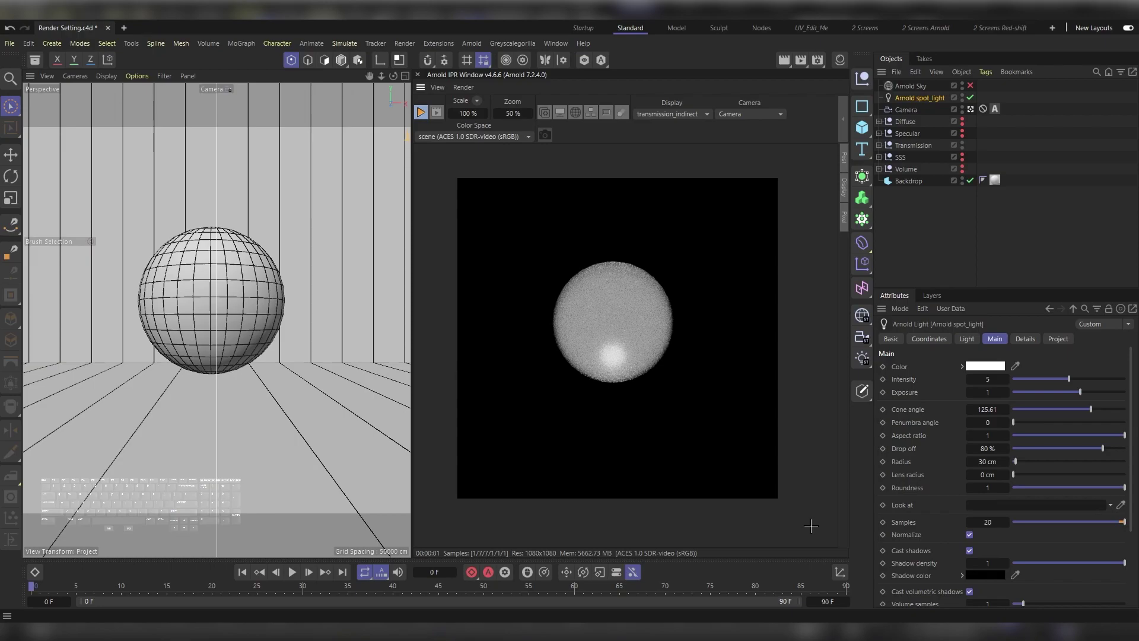
key("ctrl+b")
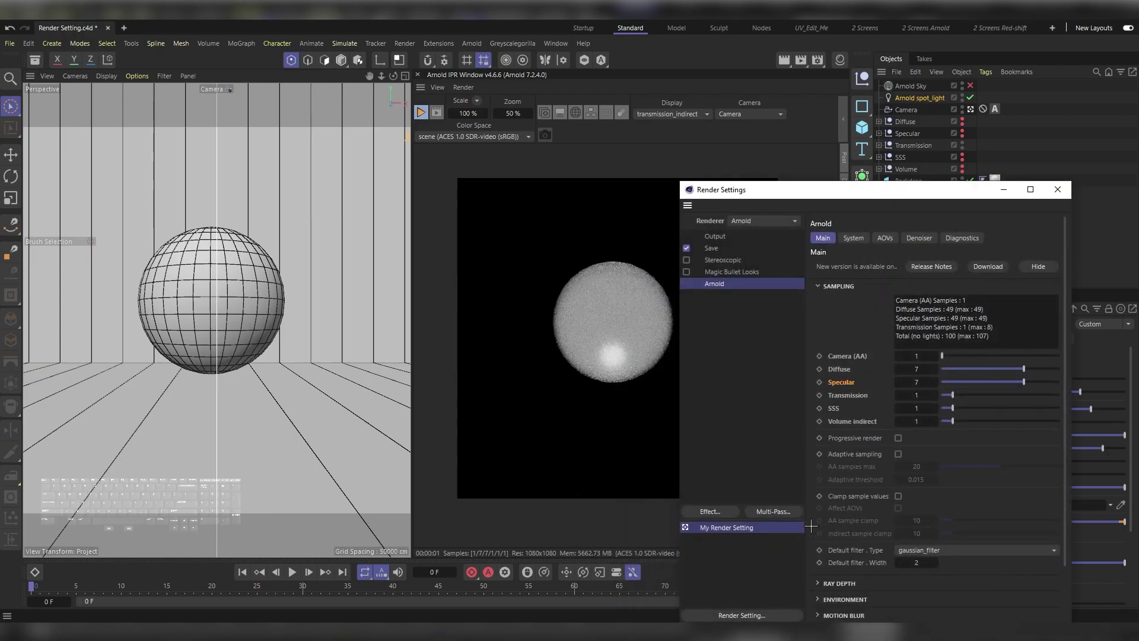
left_click(852, 394)
left_click(1025, 395)
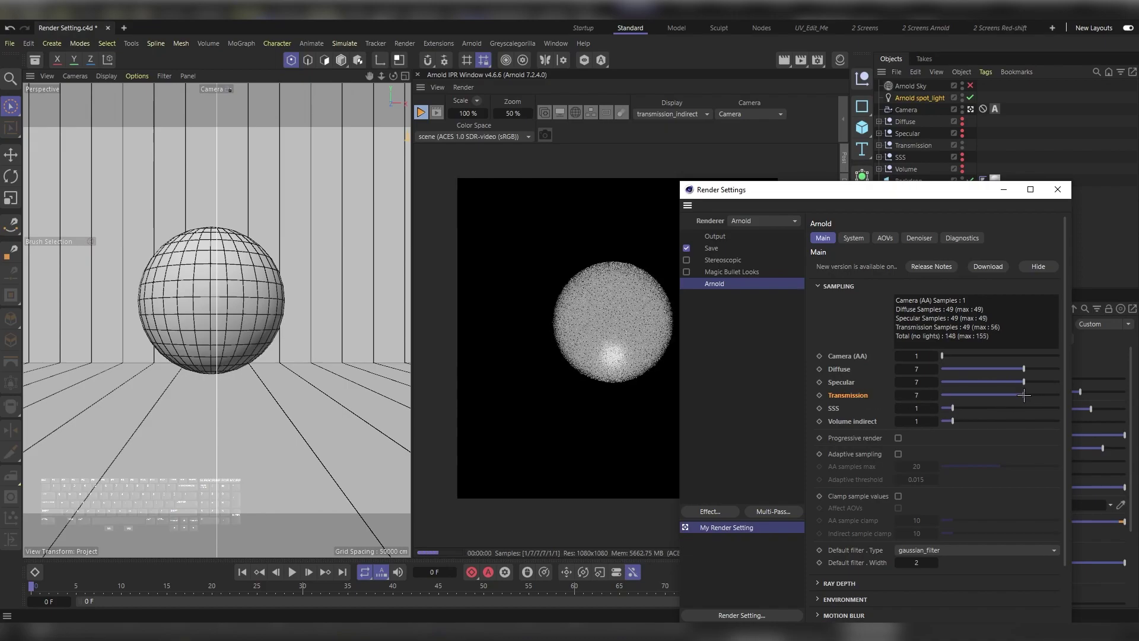
left_click(1003, 190)
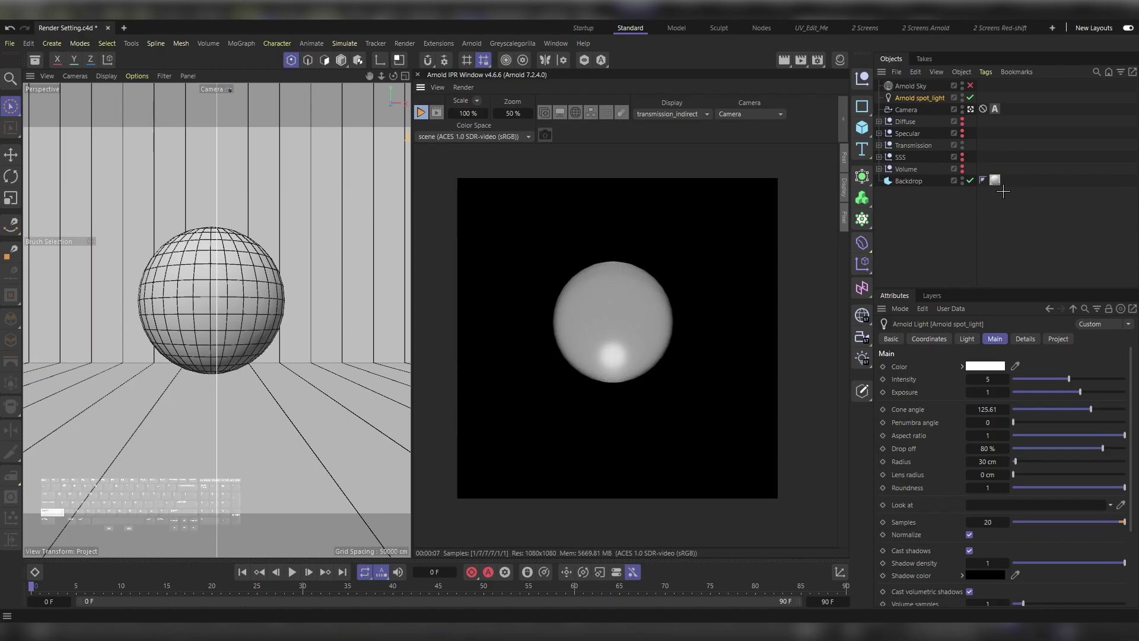
Compare snapshots 004 and 005 of the transmission render in the Picture Viewer
key("shift+F6")
left_click_drag(922, 149, 788, 91)
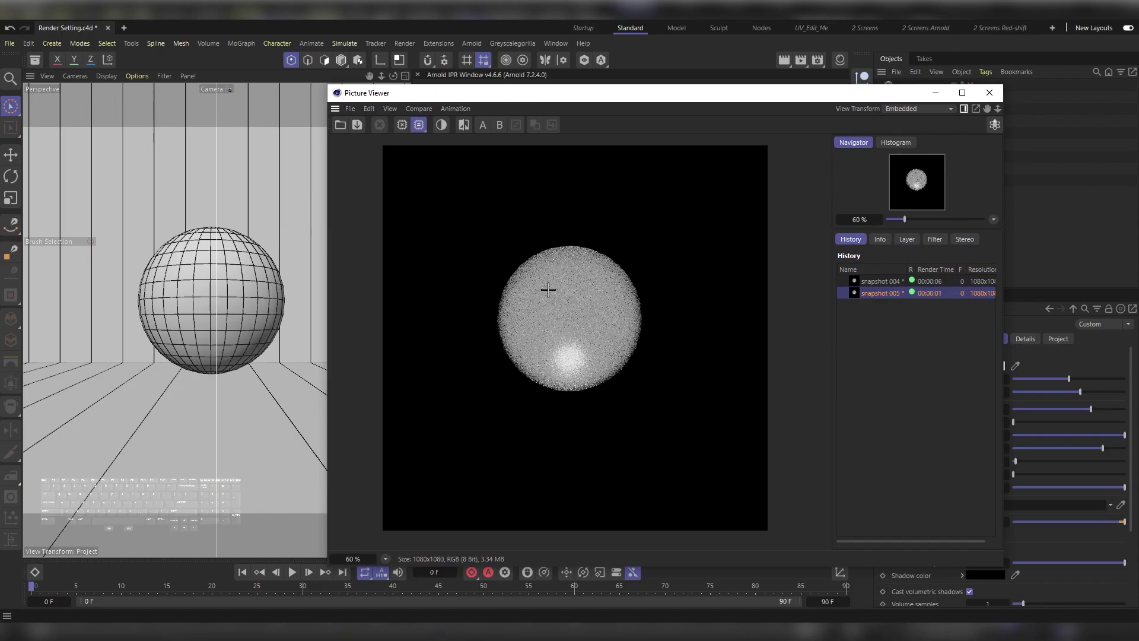
left_click(888, 282)
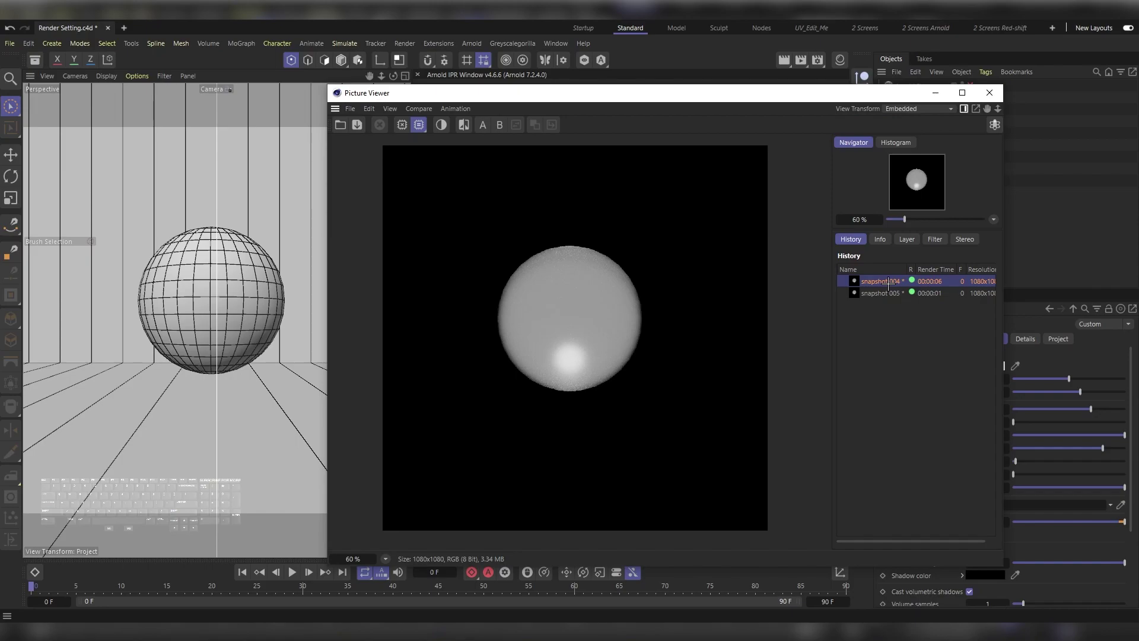
left_click(884, 292)
left_click(879, 283)
left_click(880, 292)
left_click(876, 283)
left_click(935, 94)
Hide the Transmission group, show the SSS group and display the sss_direct AOV in the IPR
left_click(962, 144, "alt")
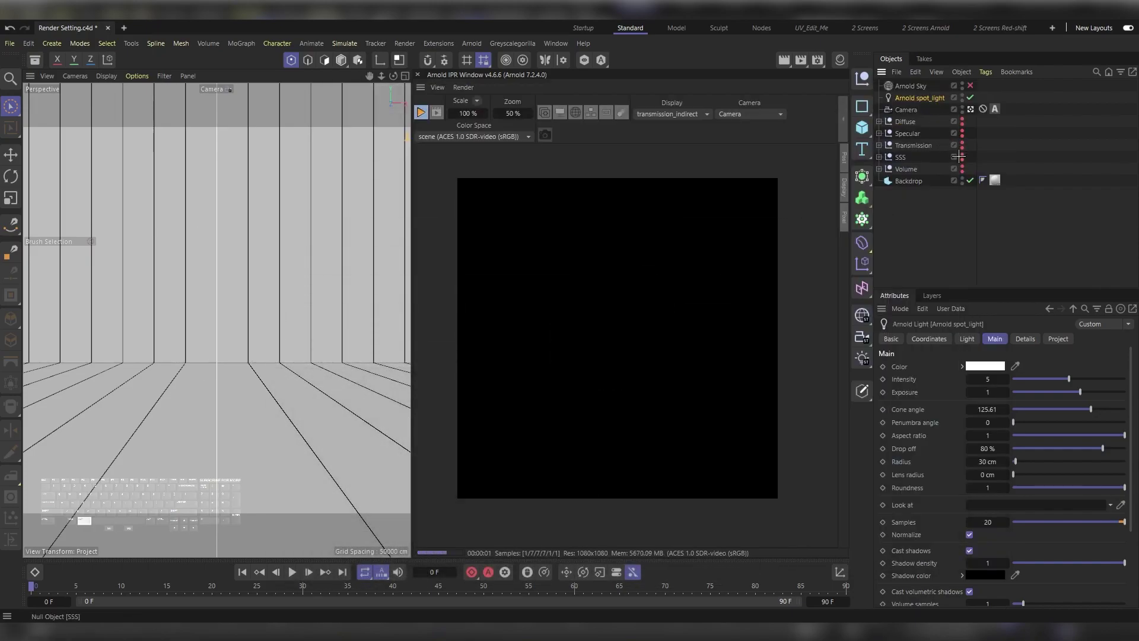
left_click(962, 156, "alt")
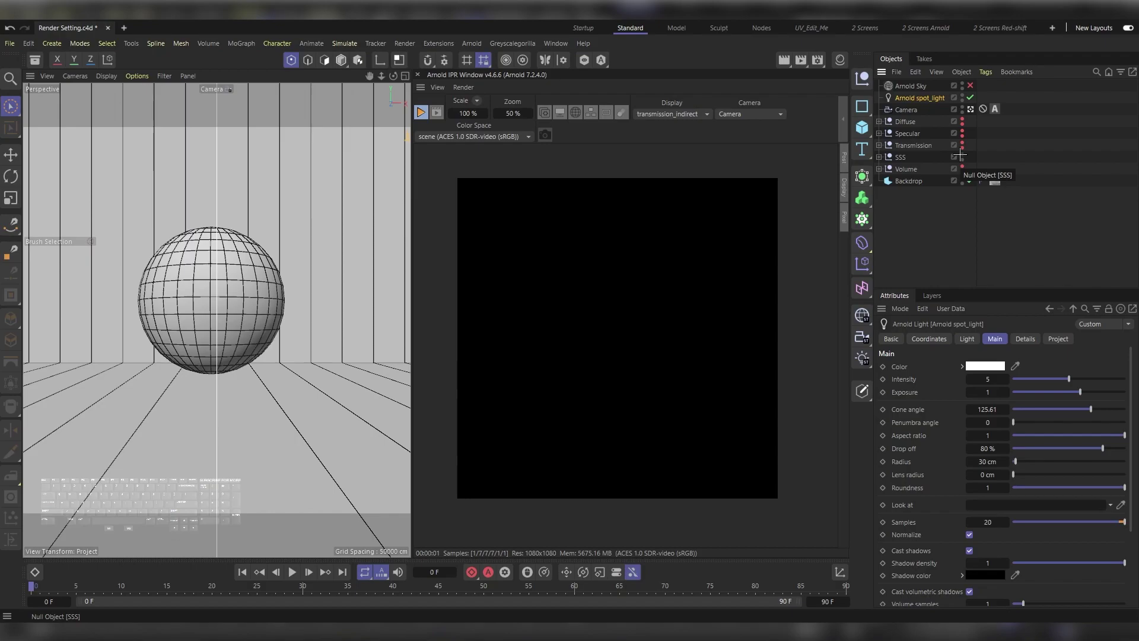
left_click(667, 114)
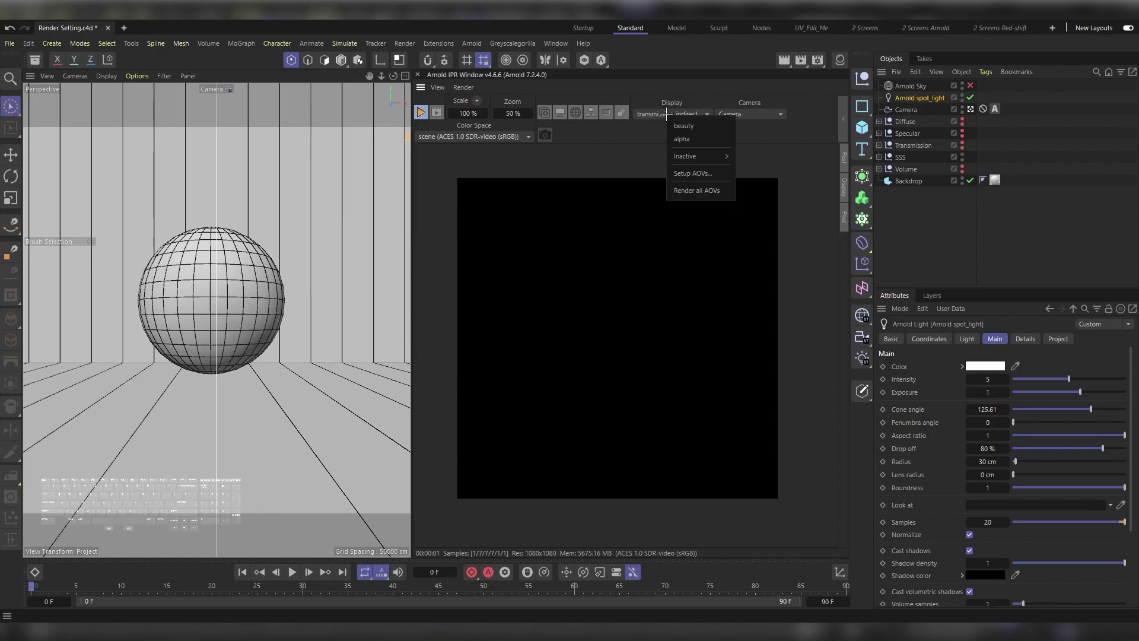
mouse_move(697, 156)
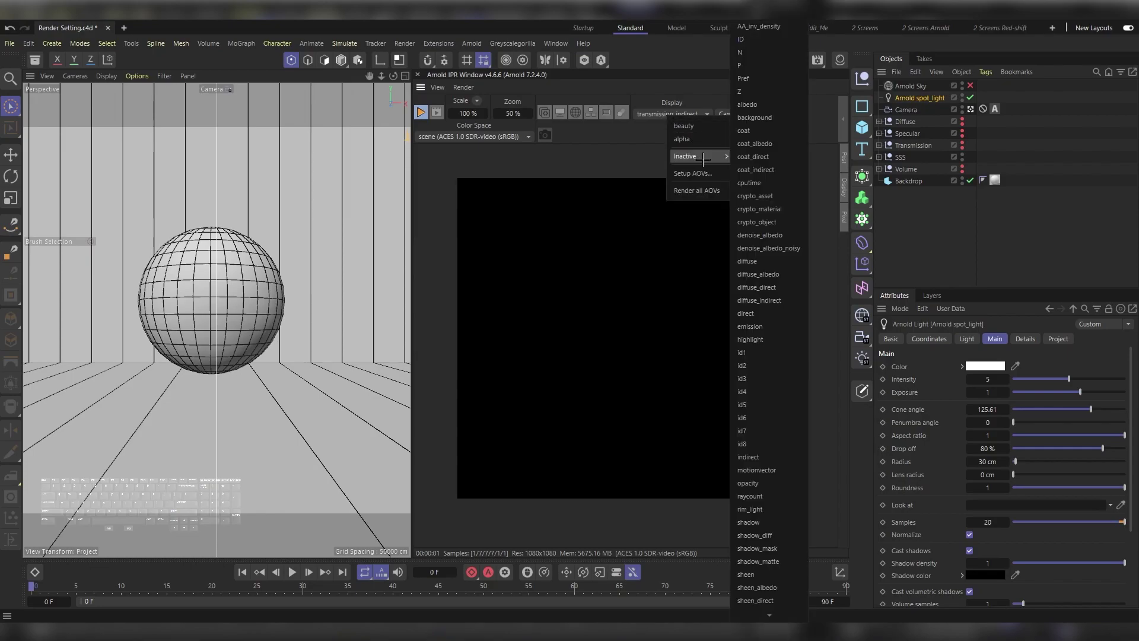
mouse_move(768, 617)
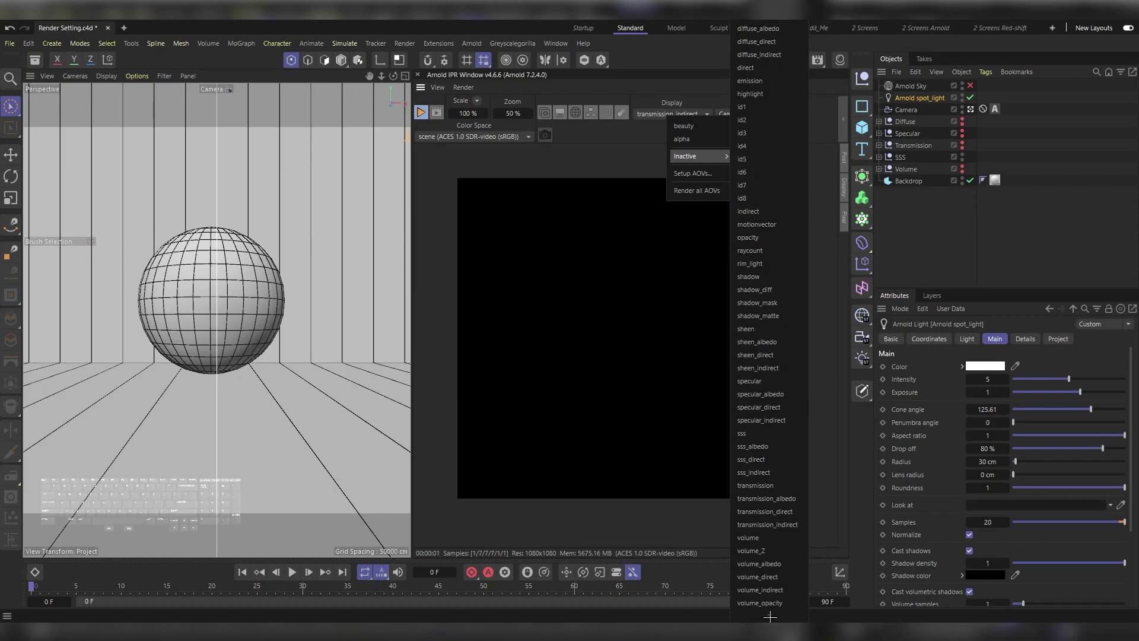
left_click(769, 459)
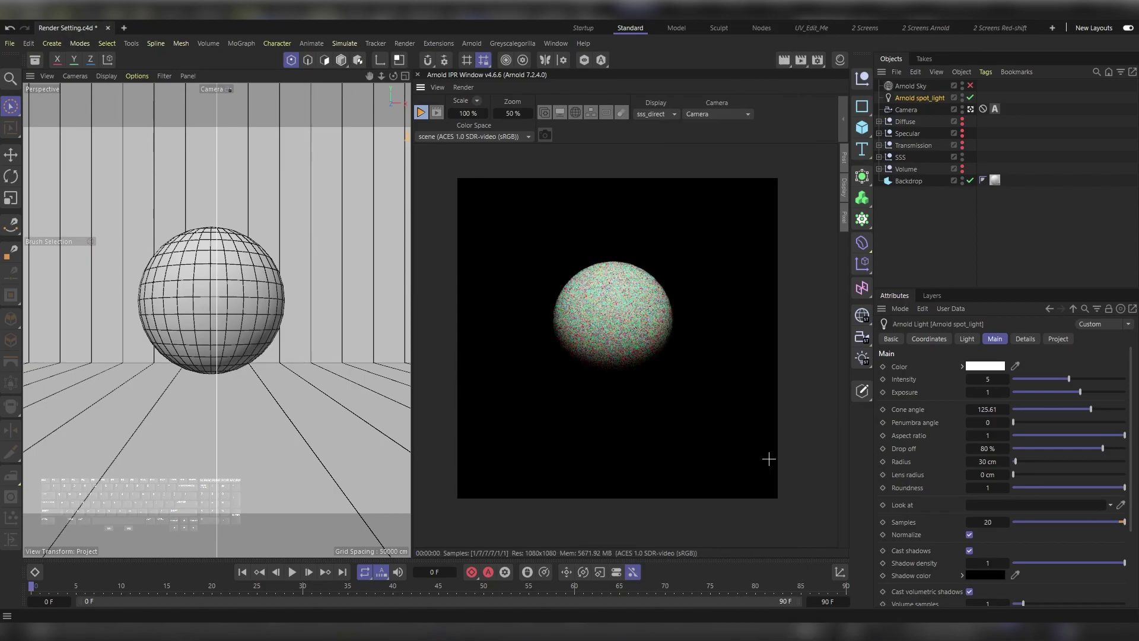
Set the Arnold SSS samples to 10 in the render settings, with the window moved clear of the IPR image
key("ctrl")
key("ctrl+b")
left_click_drag(855, 189, 211, 109)
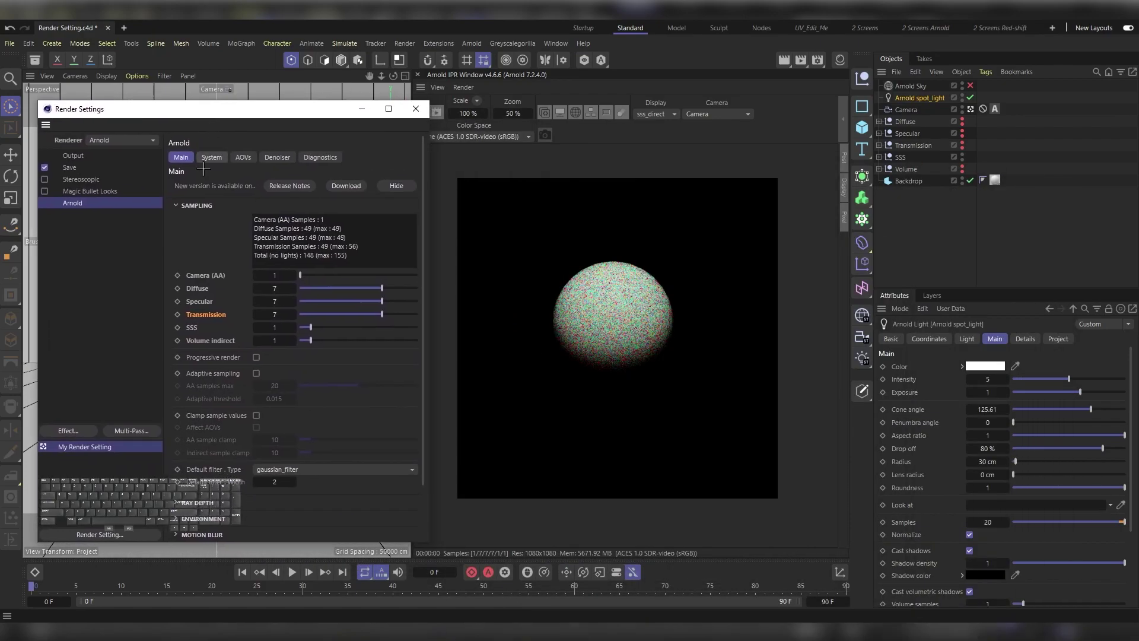
left_click(191, 328)
left_click_drag(385, 327, 447, 327)
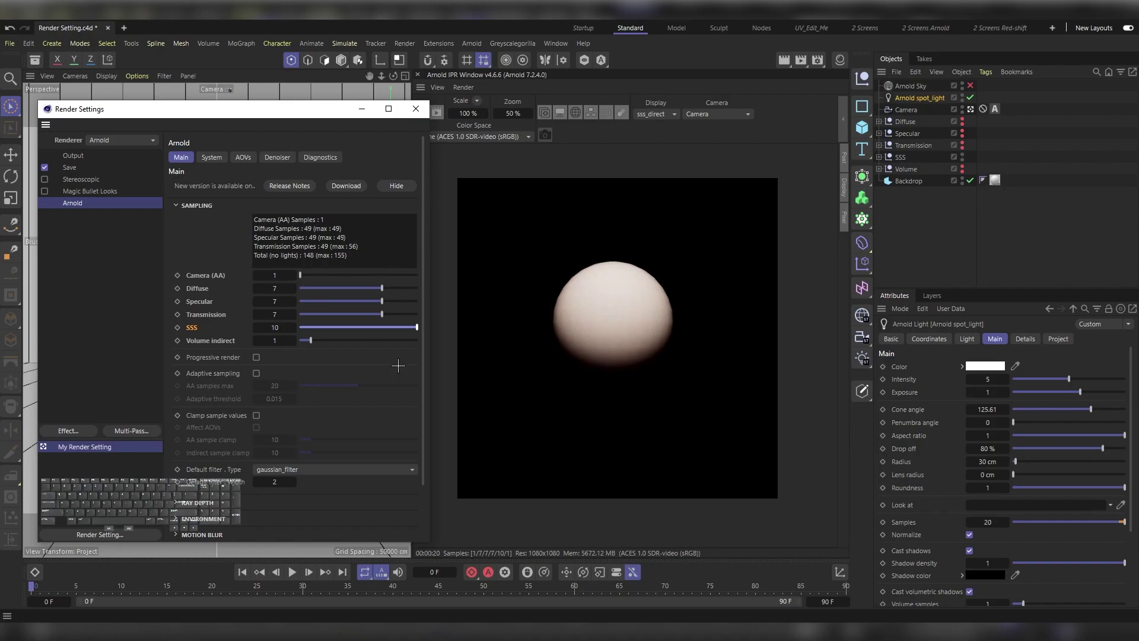
Take IPR snapshots of the sss_direct render before and after setting the SSS samples to 1
left_click(544, 135)
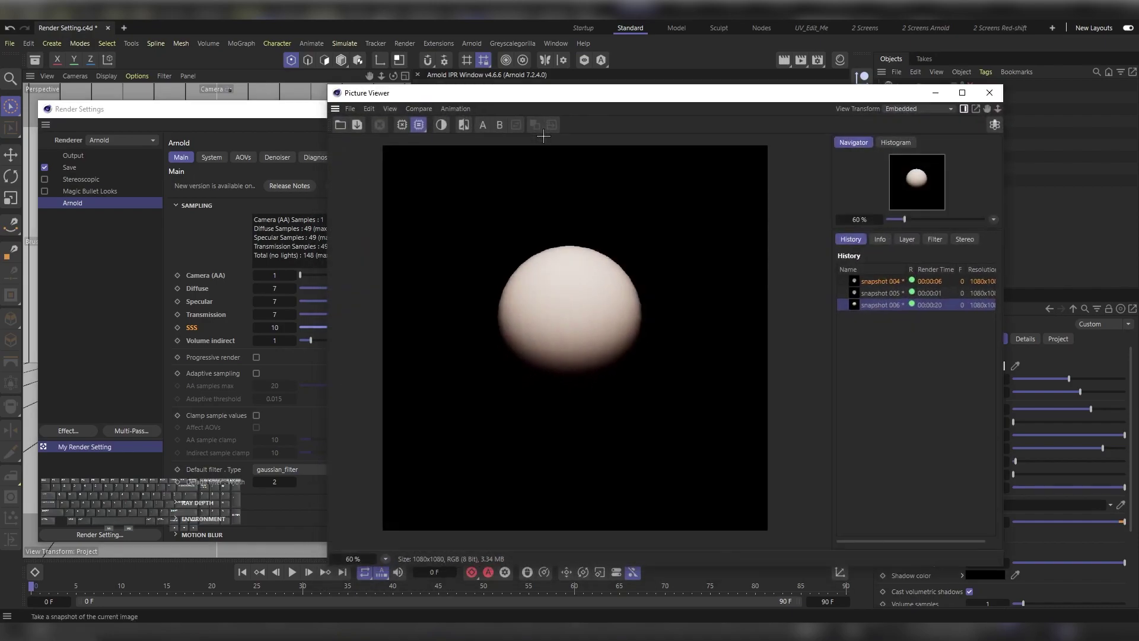
left_click(990, 93)
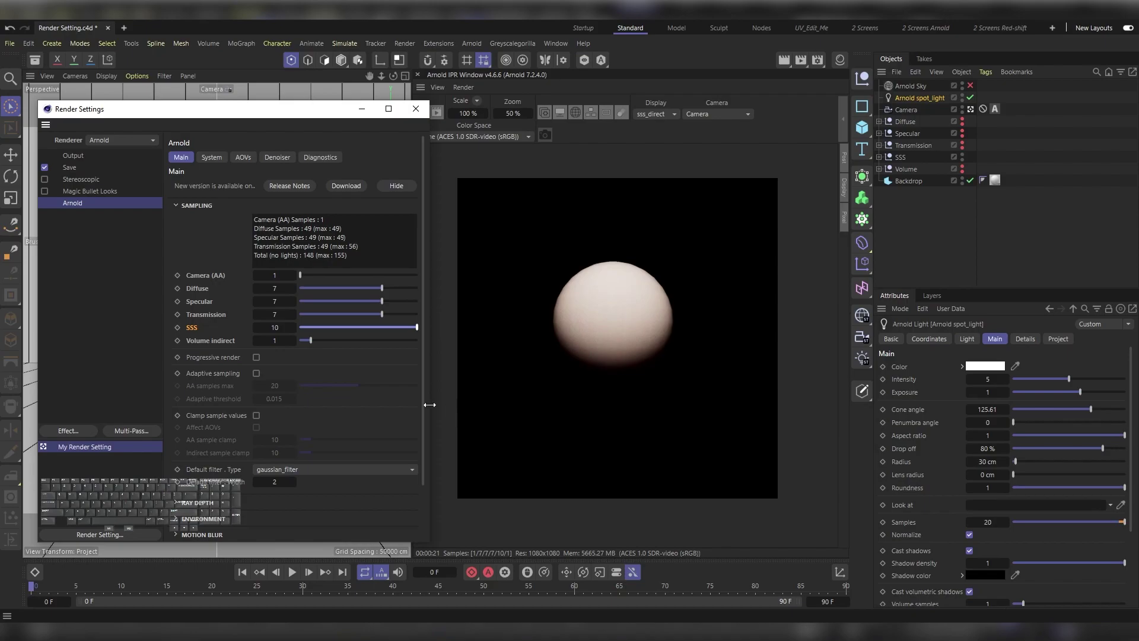
left_click(312, 327)
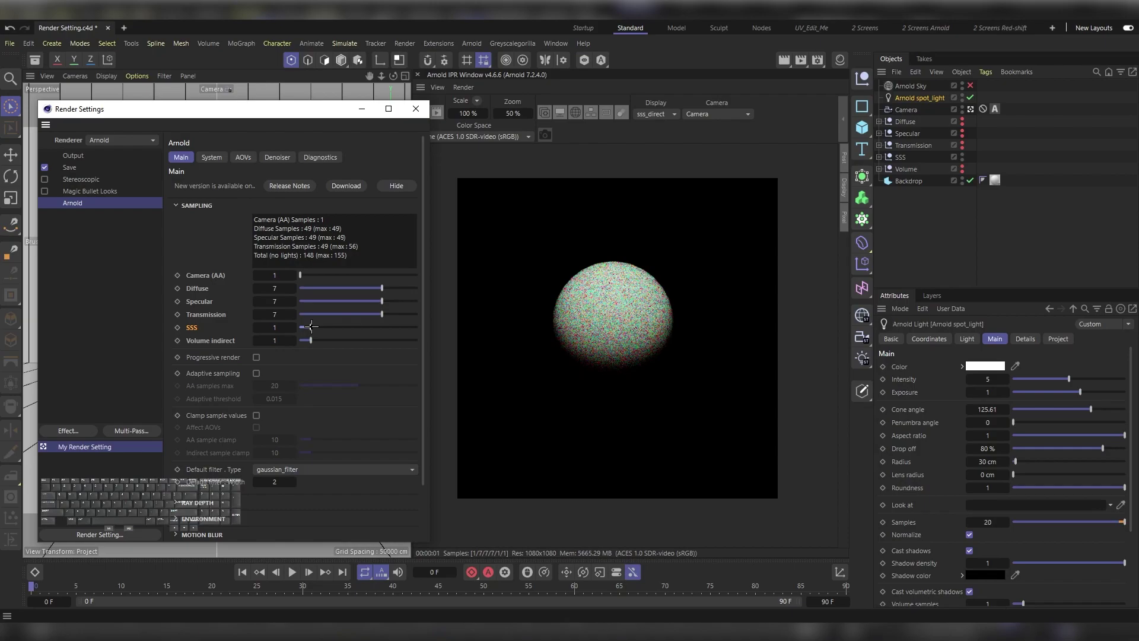
left_click(544, 136)
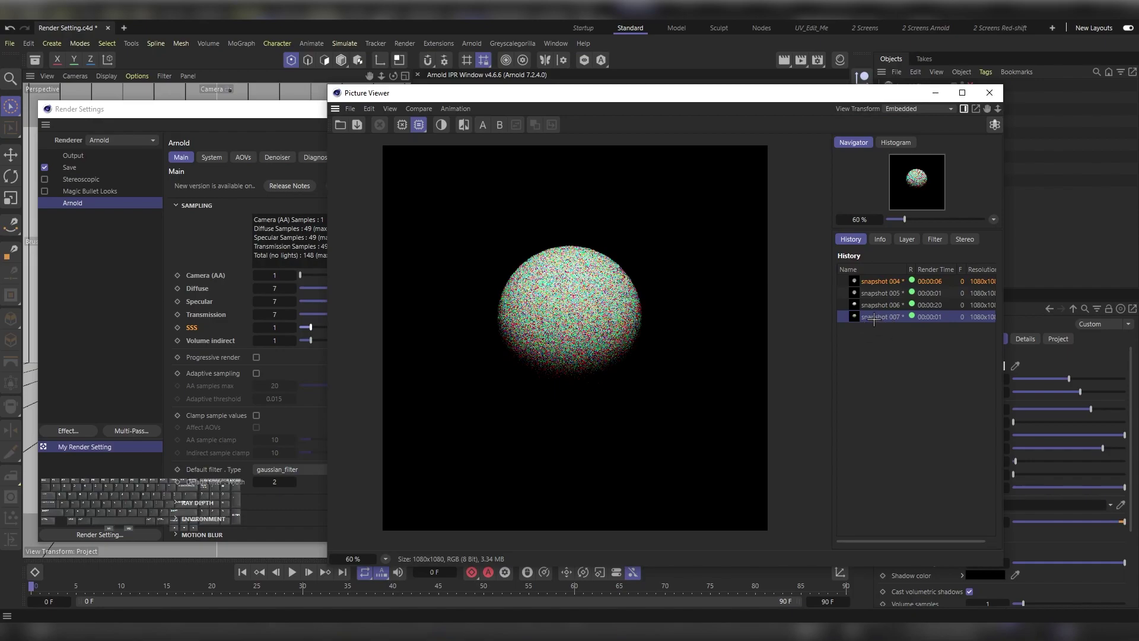
Compare snapshots 006 and 007 of the sss_direct render in the Picture Viewer
left_click(876, 305)
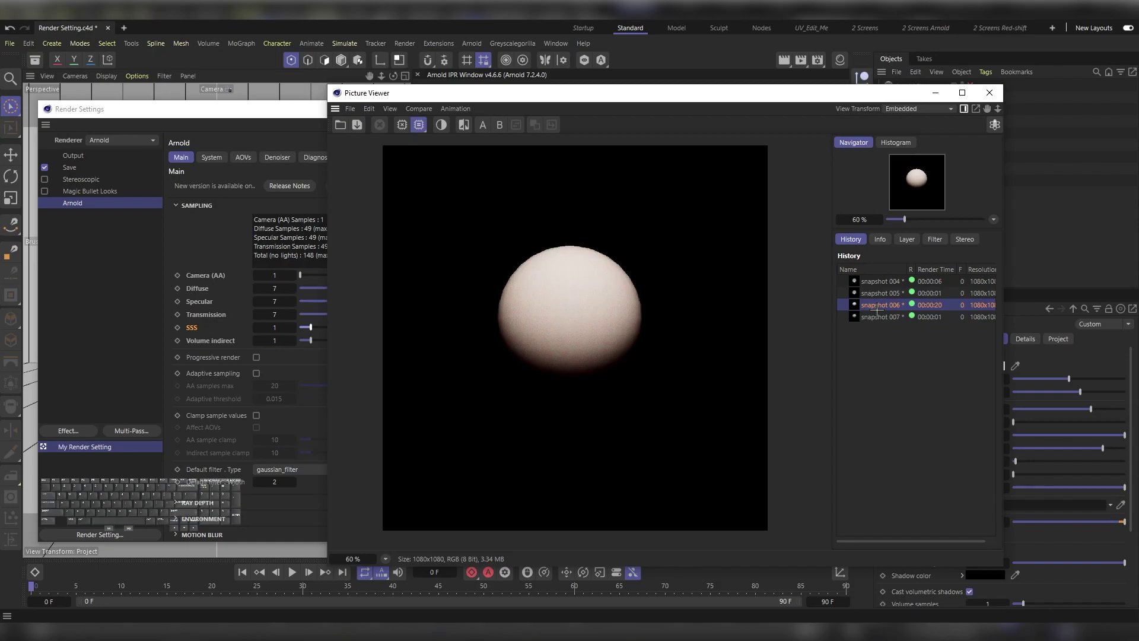
left_click(878, 317)
left_click(879, 305)
left_click(879, 317)
left_click(877, 307)
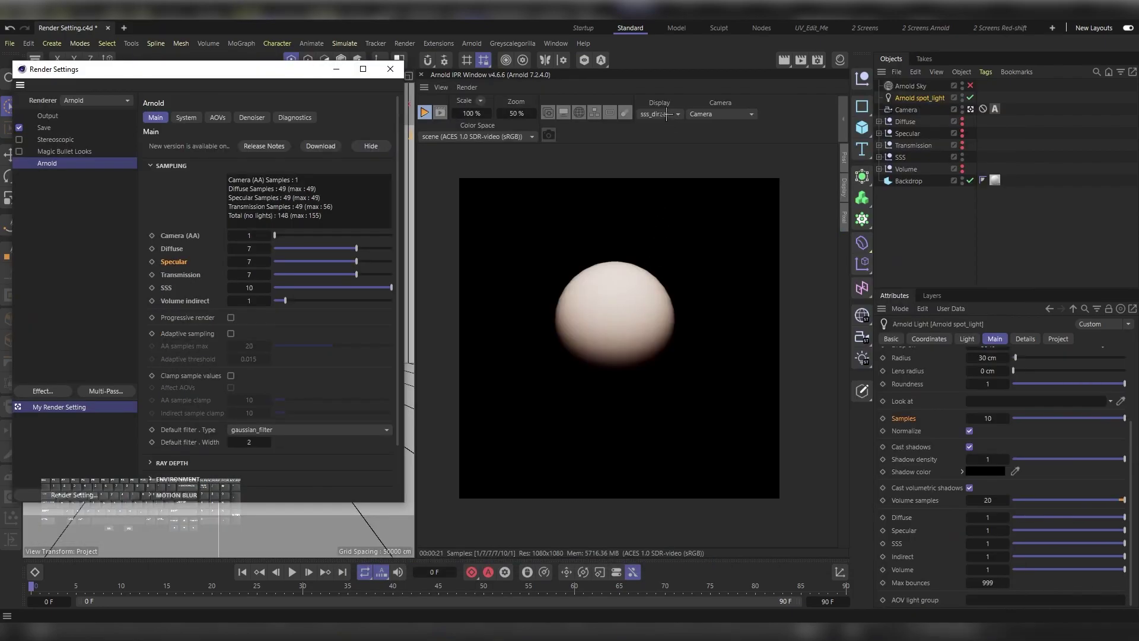
Switch the IPR display to the sss_indirect AOV
left_click(667, 115)
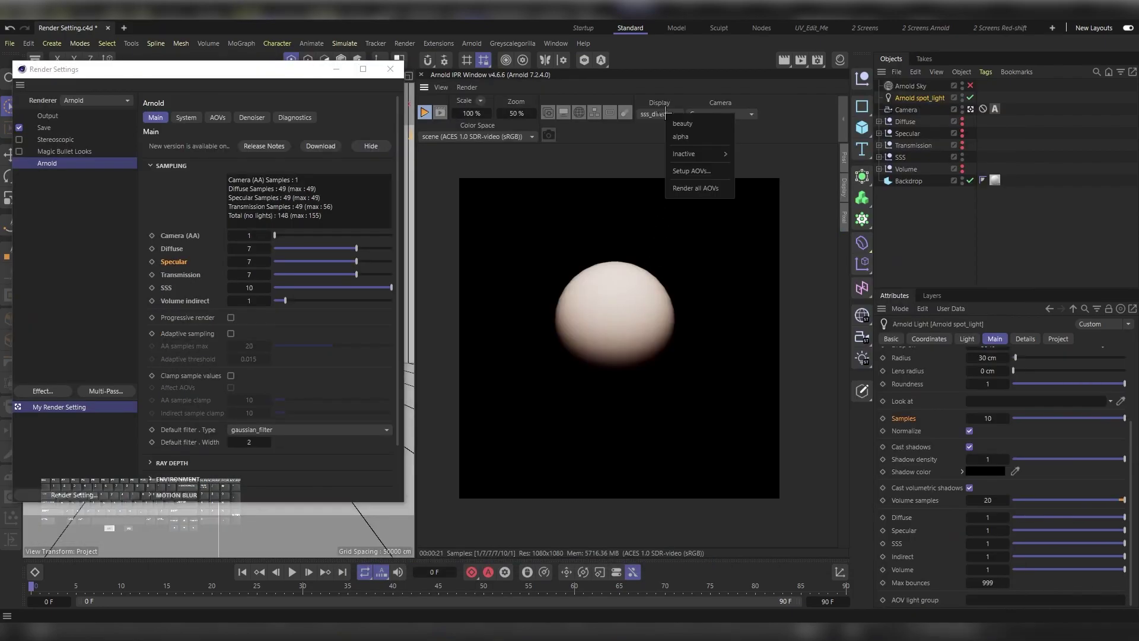
mouse_move(676, 156)
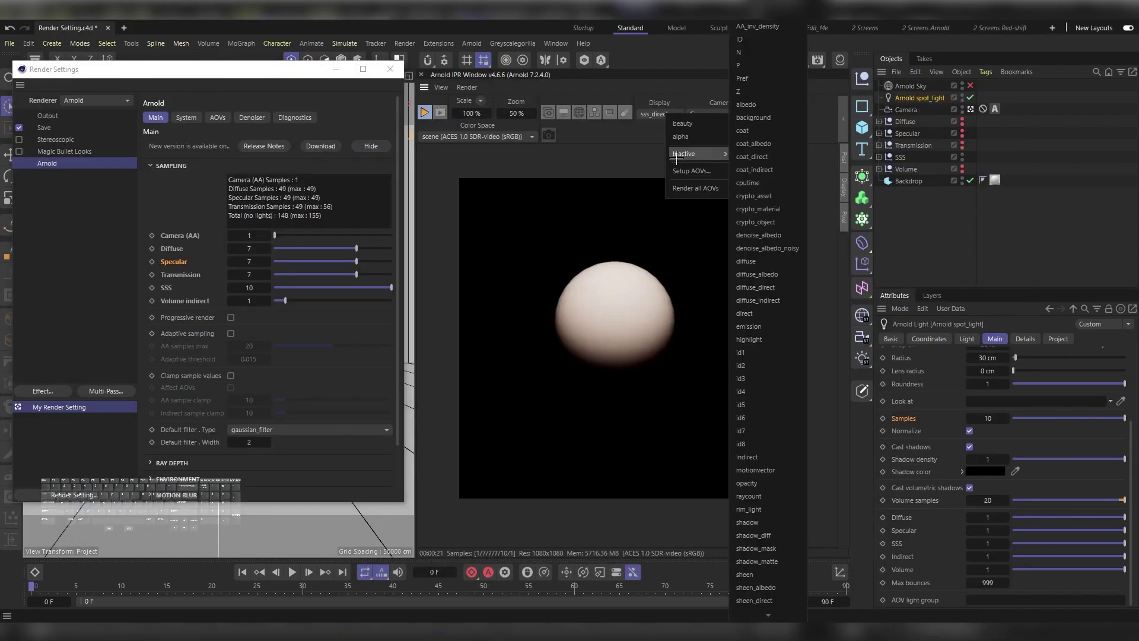
mouse_move(770, 618)
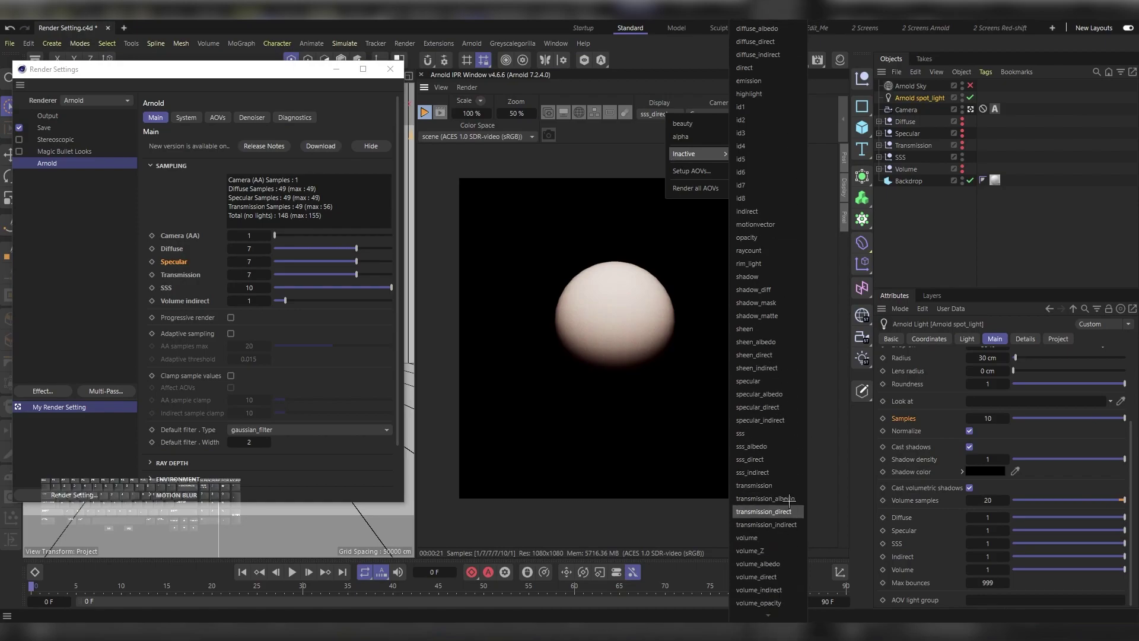
left_click(772, 473)
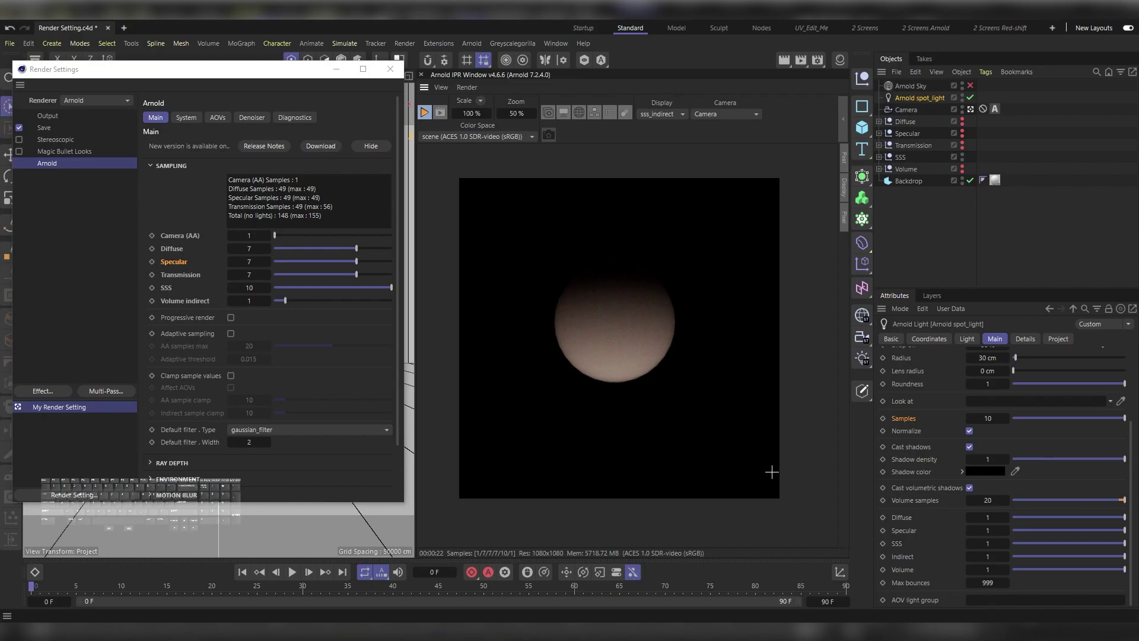
Set the Arnold SSS samples to 1 in the render settings for the sss_indirect AOV
left_click(248, 287)
type("1")
key("Return")
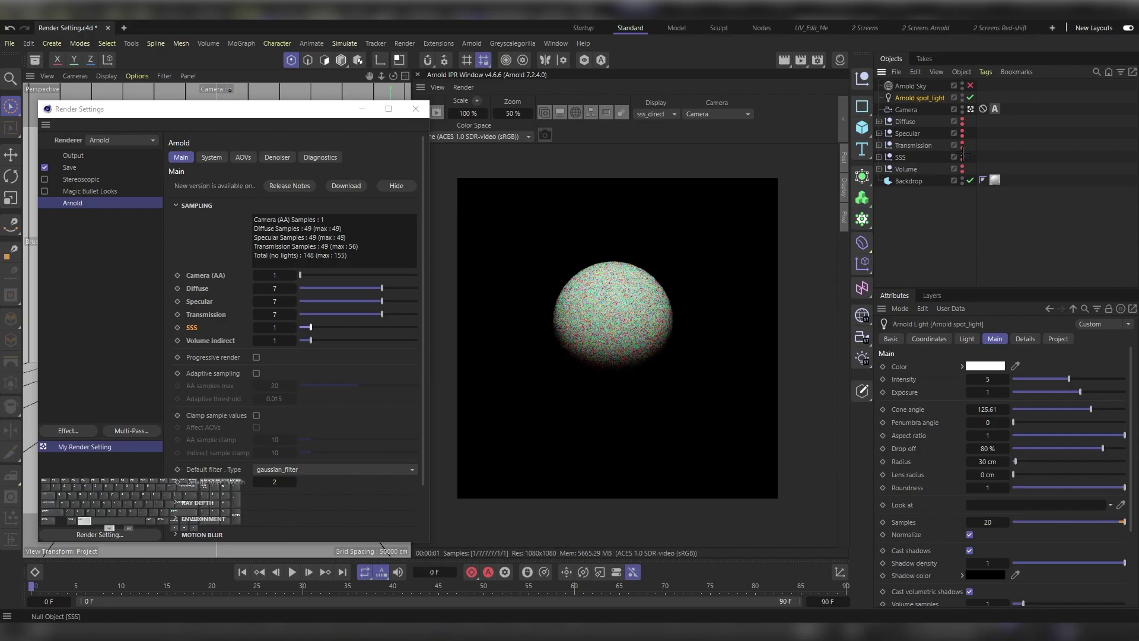
Hide the SSS group, show the Volume group, and switch the IPR display to the volume AOV
left_click(963, 160)
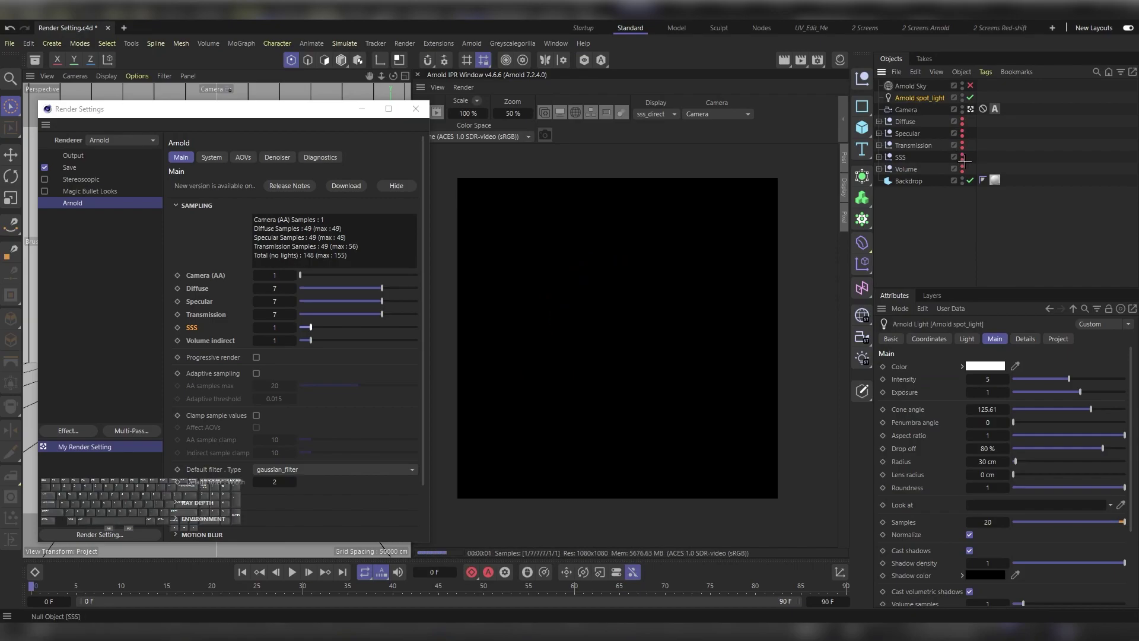
left_click(962, 169, "ctrl")
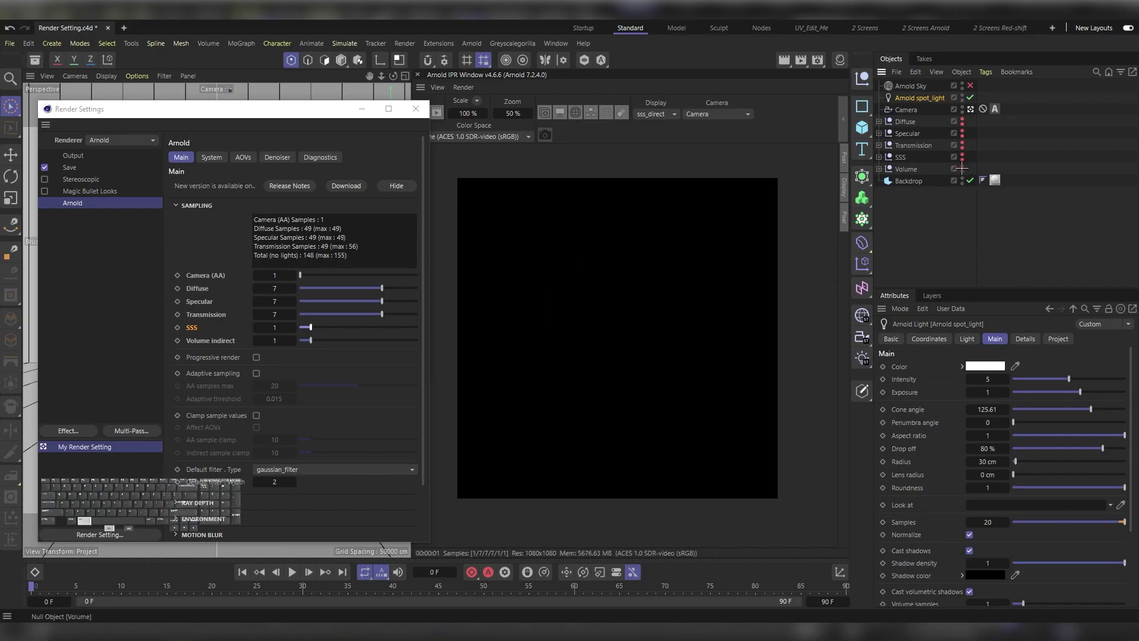
left_click(663, 114)
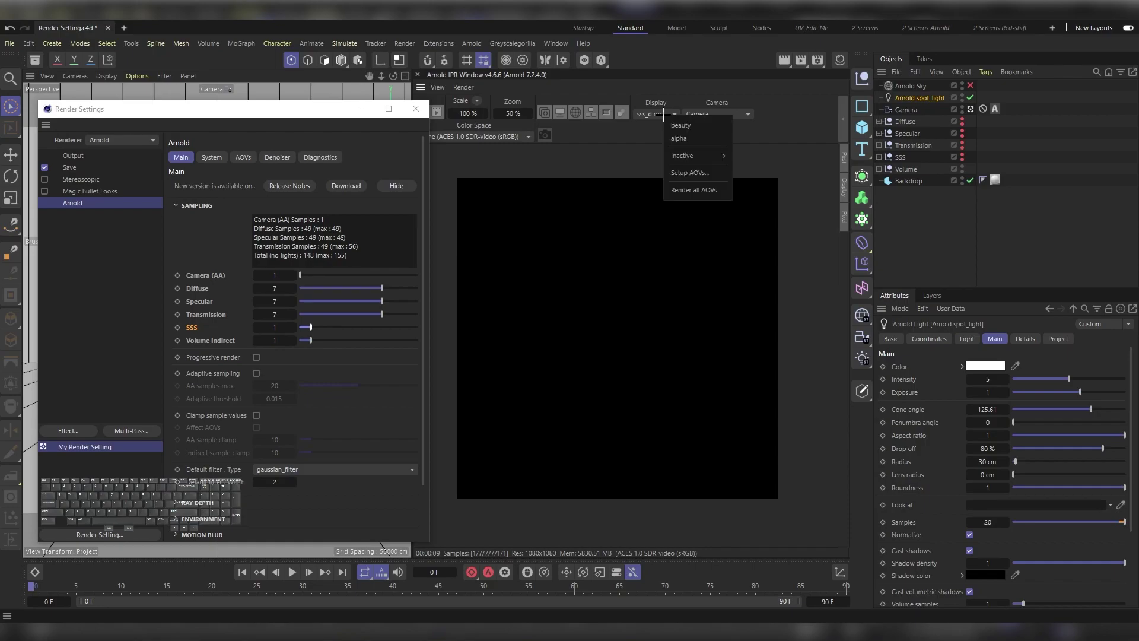
mouse_move(697, 156)
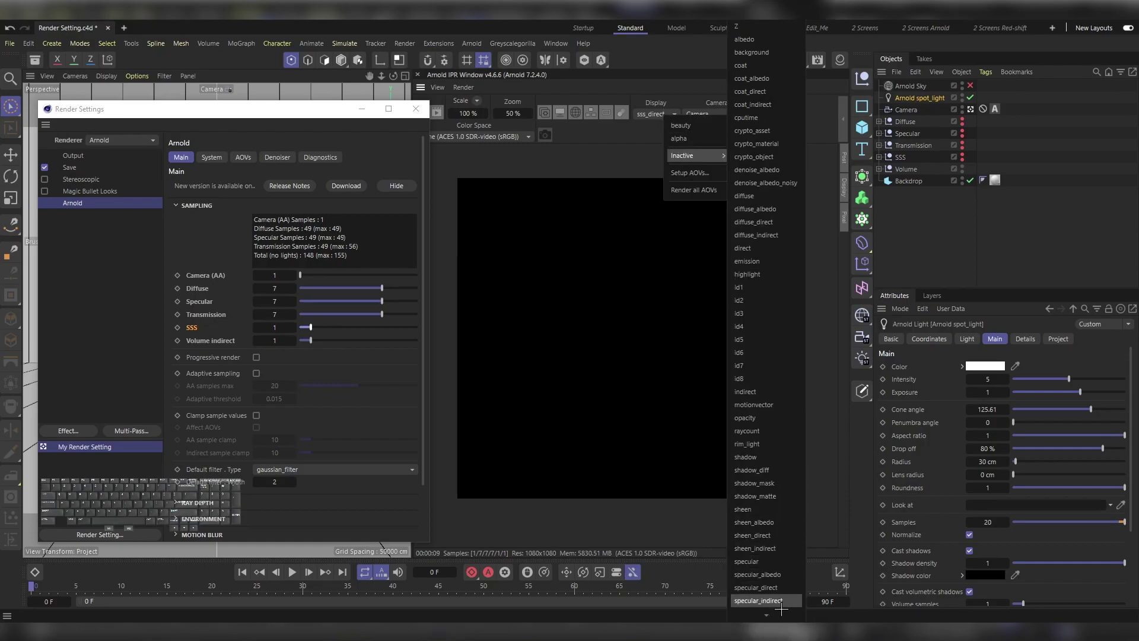
left_click(749, 538)
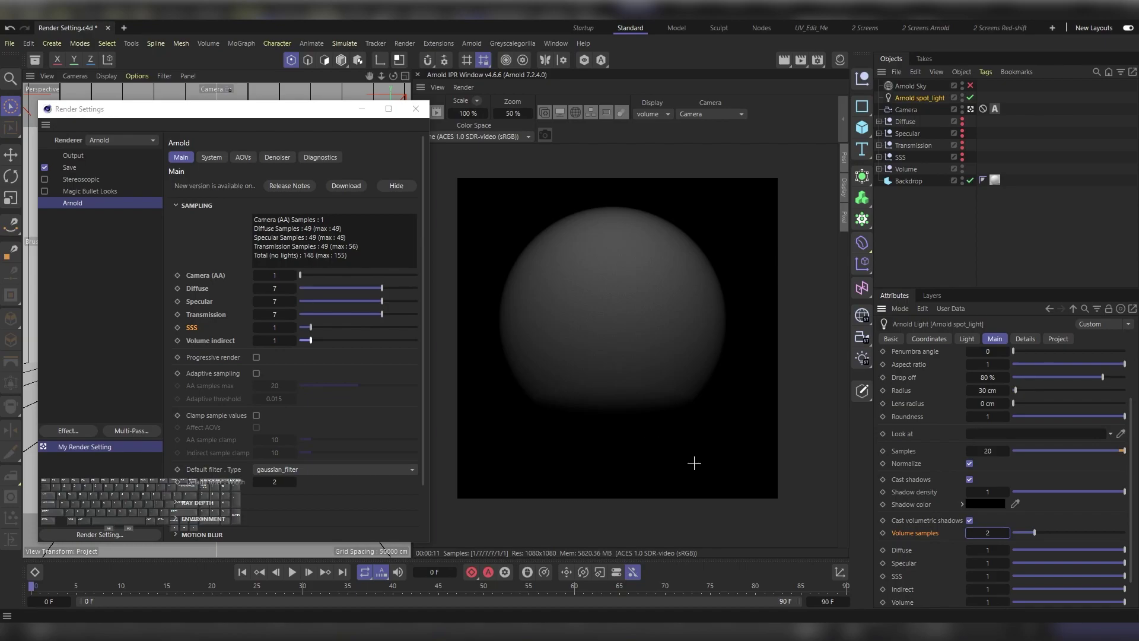
Set the Arnold spot light's volume samples to 20
left_click(921, 532)
left_click(987, 532)
type("20")
key("Return")
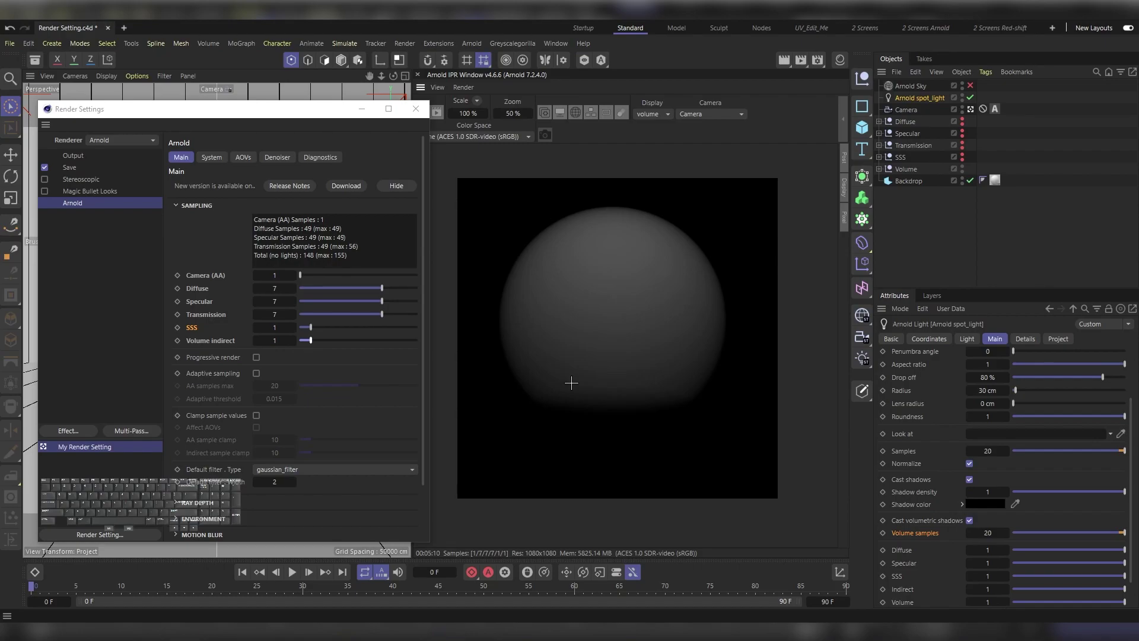
Hide the Volume group, show the Diffuse group, and switch the IPR display to beauty
left_click(963, 169, "alt")
left_click(962, 170, "alt")
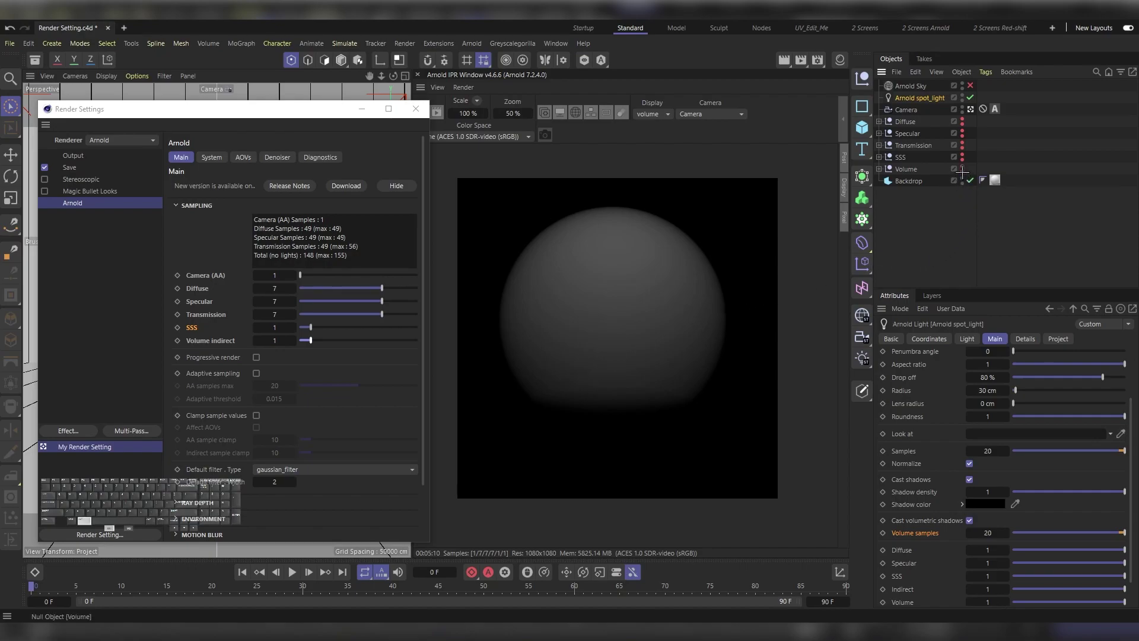
left_click(962, 120, "alt")
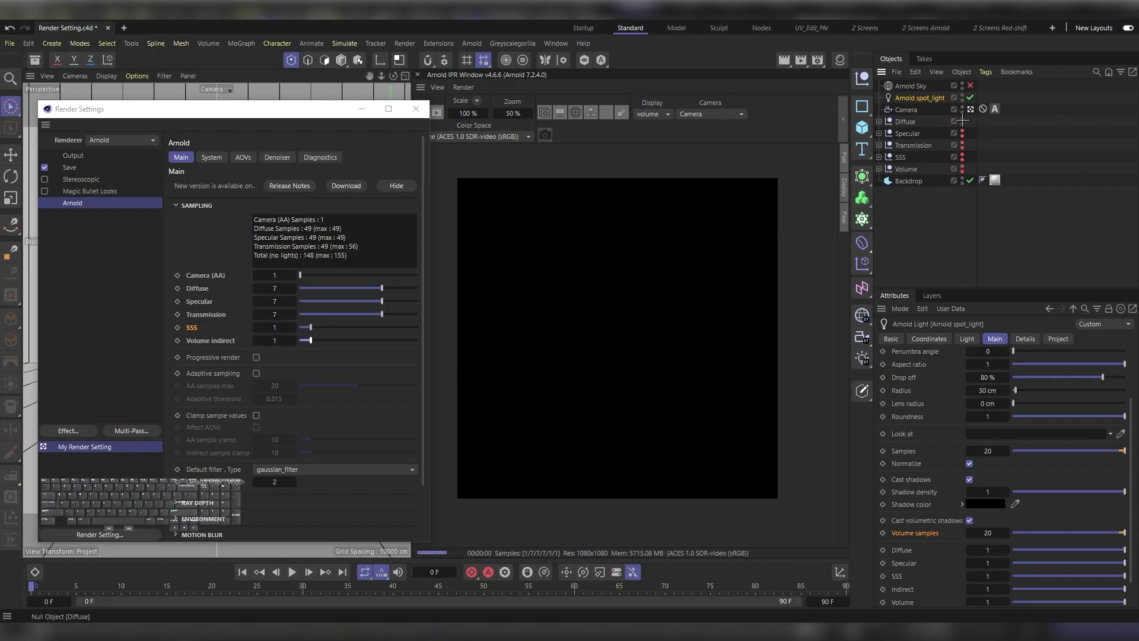
left_click(658, 114)
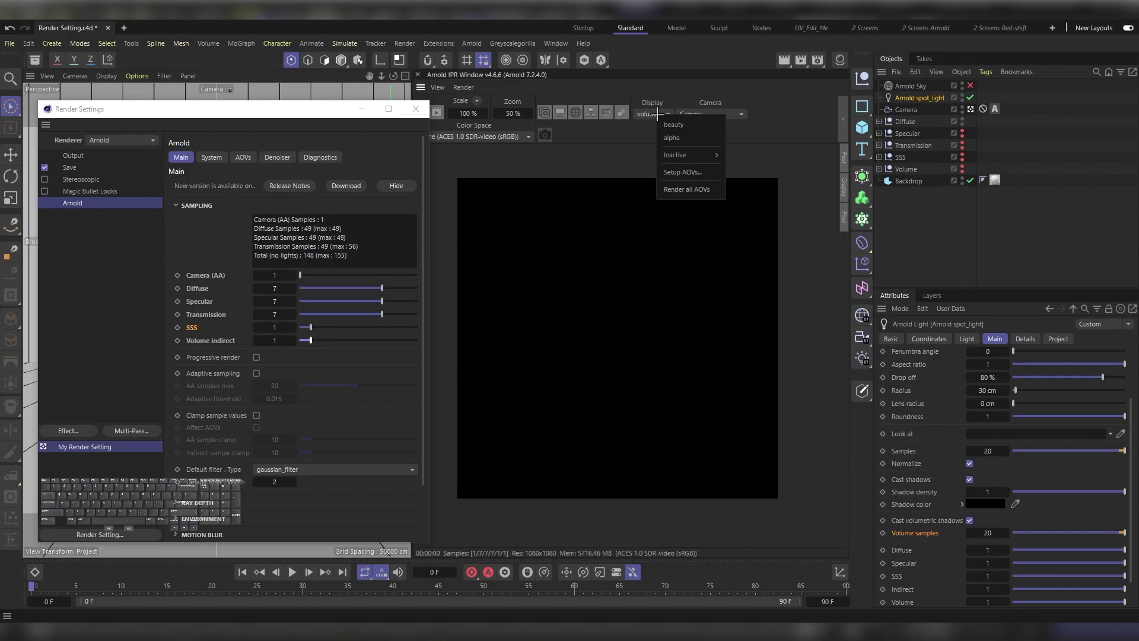
left_click(687, 123)
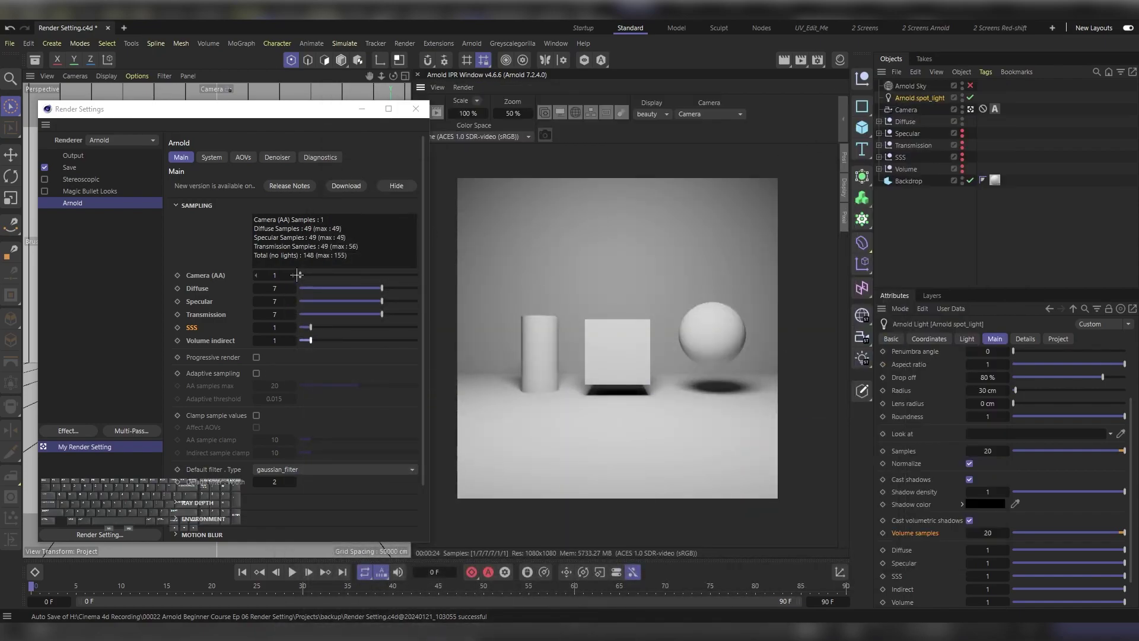
Set the Arnold Camera (AA) samples to 3 and take an IPR snapshot of the beauty render
left_click(275, 275)
type("3")
key("Return")
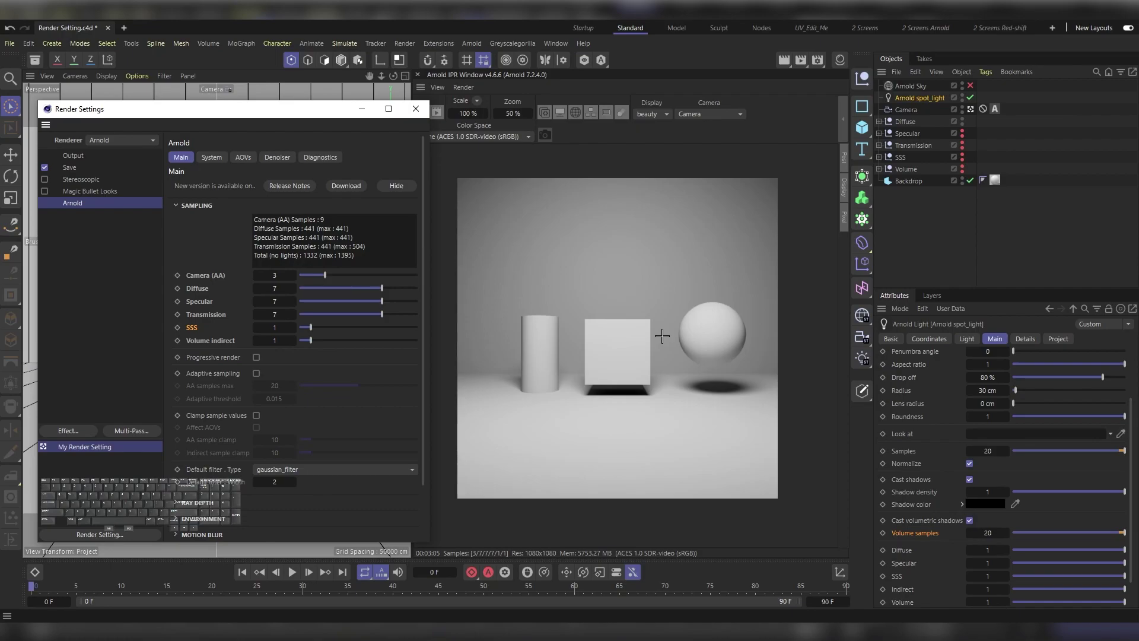
left_click(545, 135)
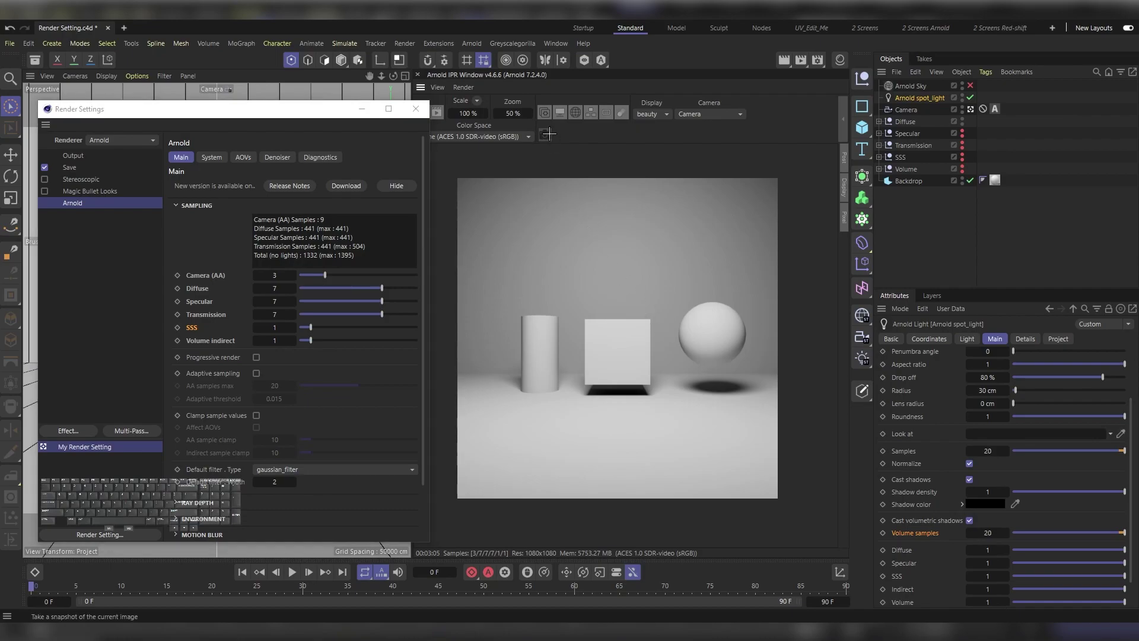
left_click(936, 92)
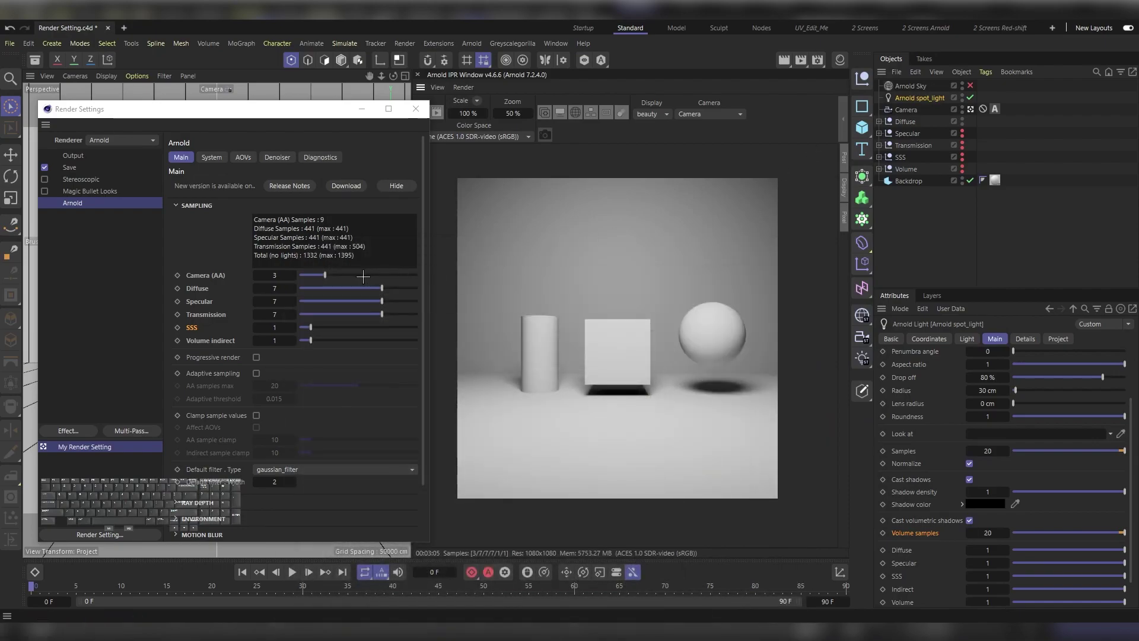
Raise the Camera (AA) samples to 5 and take another IPR snapshot of the beauty render
double_click(275, 275)
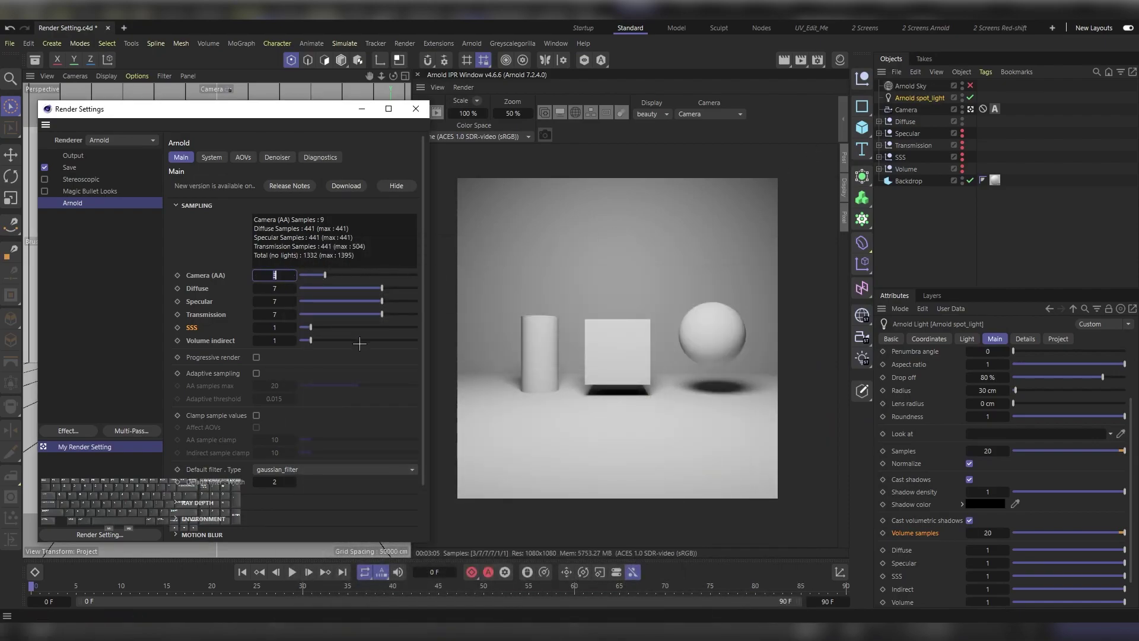
type("5")
key("Return")
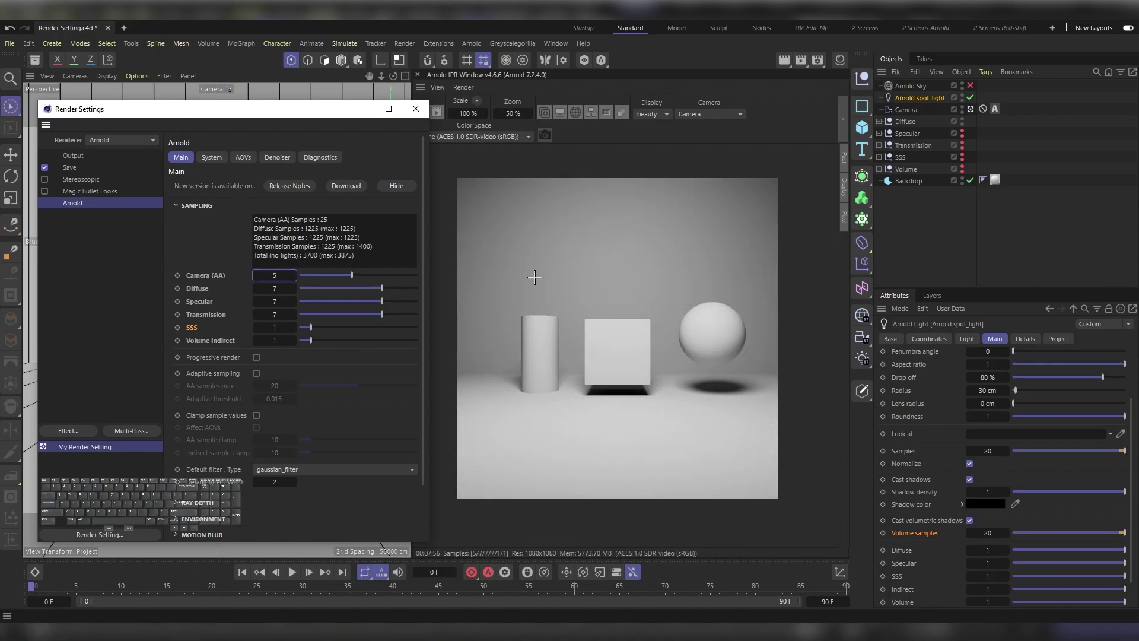
left_click(546, 136)
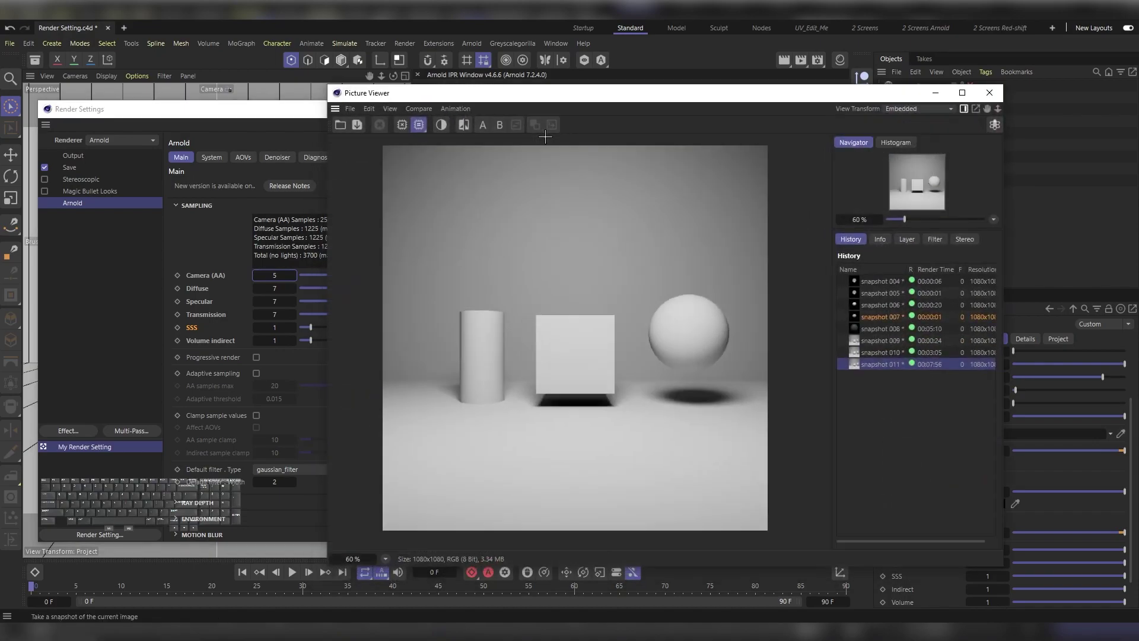
Examine the edges and shadows of the cylinder, cube and sphere in snapshot 009 in the Picture Viewer
left_click_drag(585, 94, 465, 93)
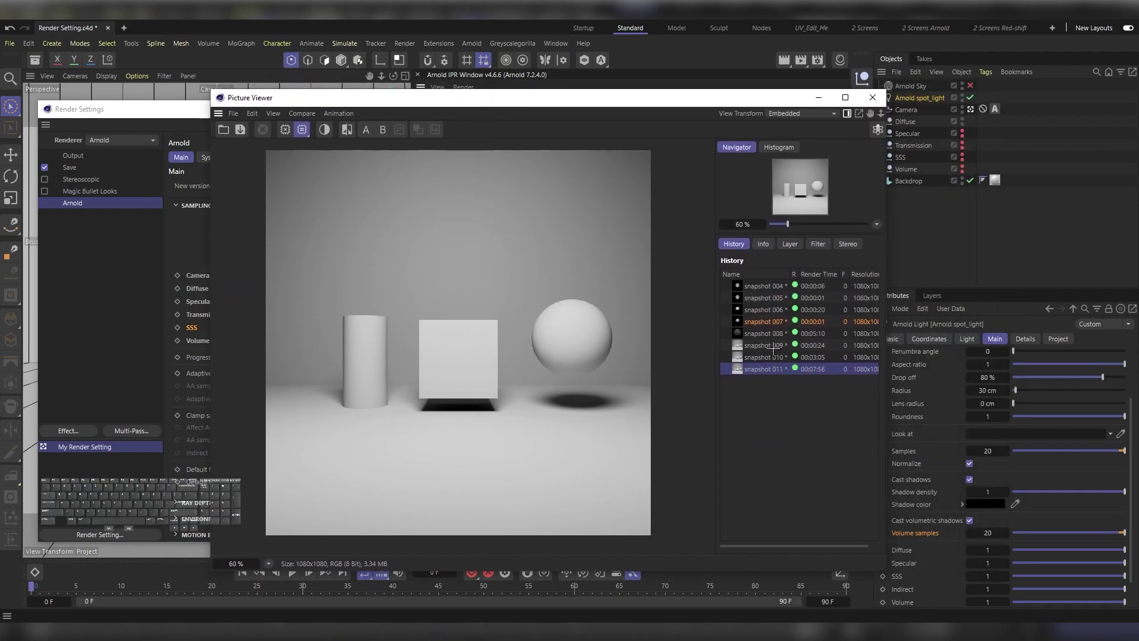
left_click(773, 346)
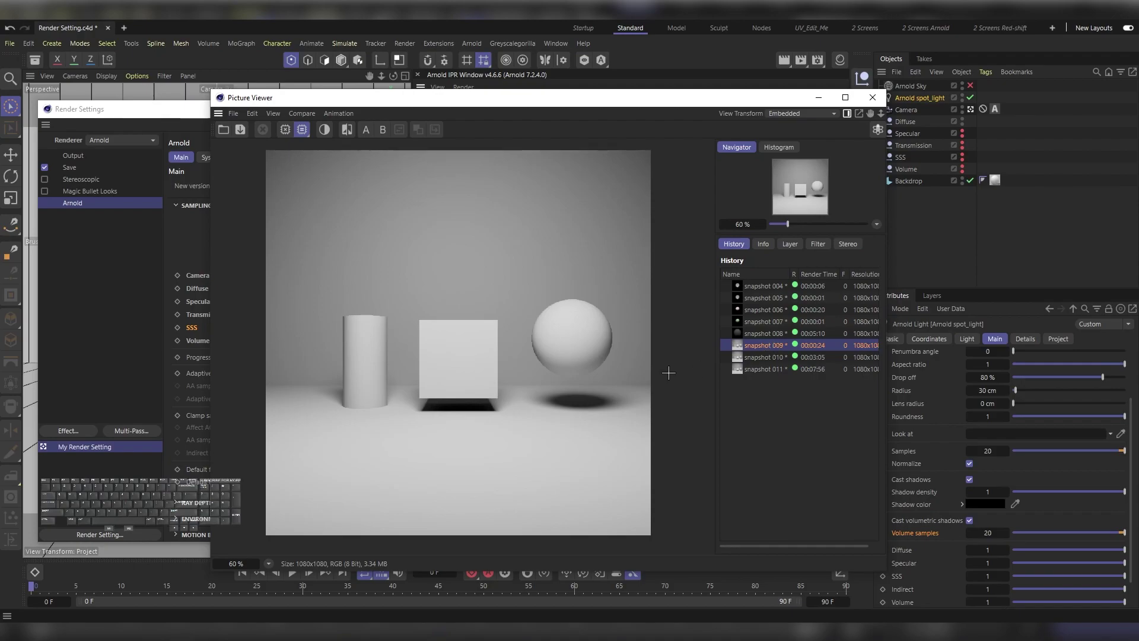
scroll(421, 369, "up", 5)
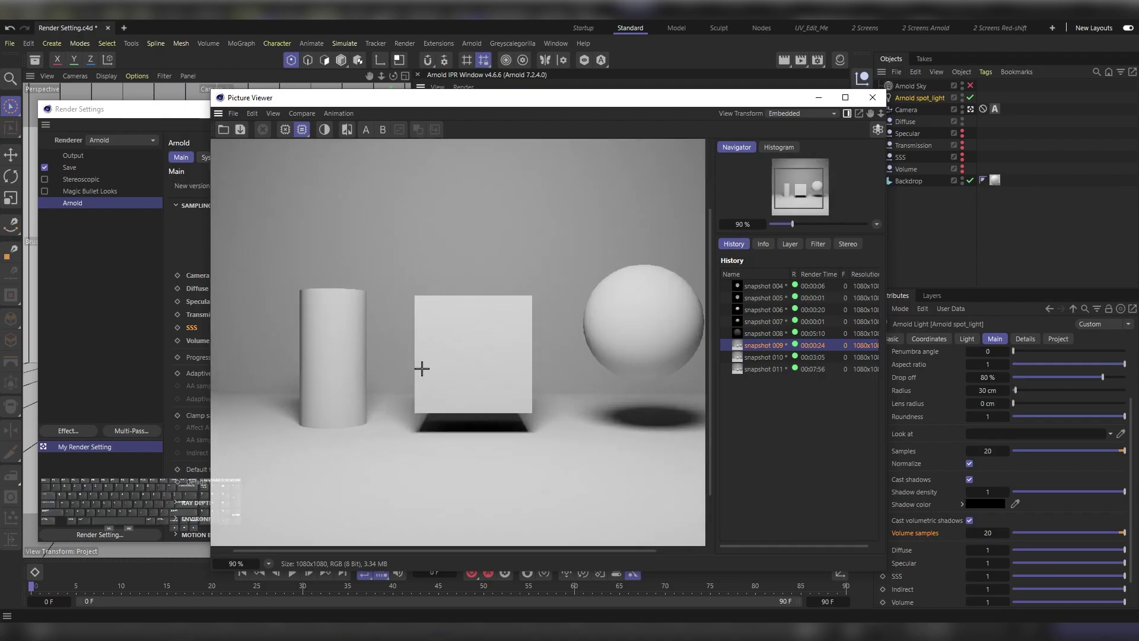
left_click_drag(488, 404, 577, 332)
left_click_drag(620, 410, 448, 399)
left_click_drag(564, 402, 389, 399)
left_click_drag(562, 438, 534, 326)
scroll(534, 325, "down", 2)
scroll(513, 333, "down", 2)
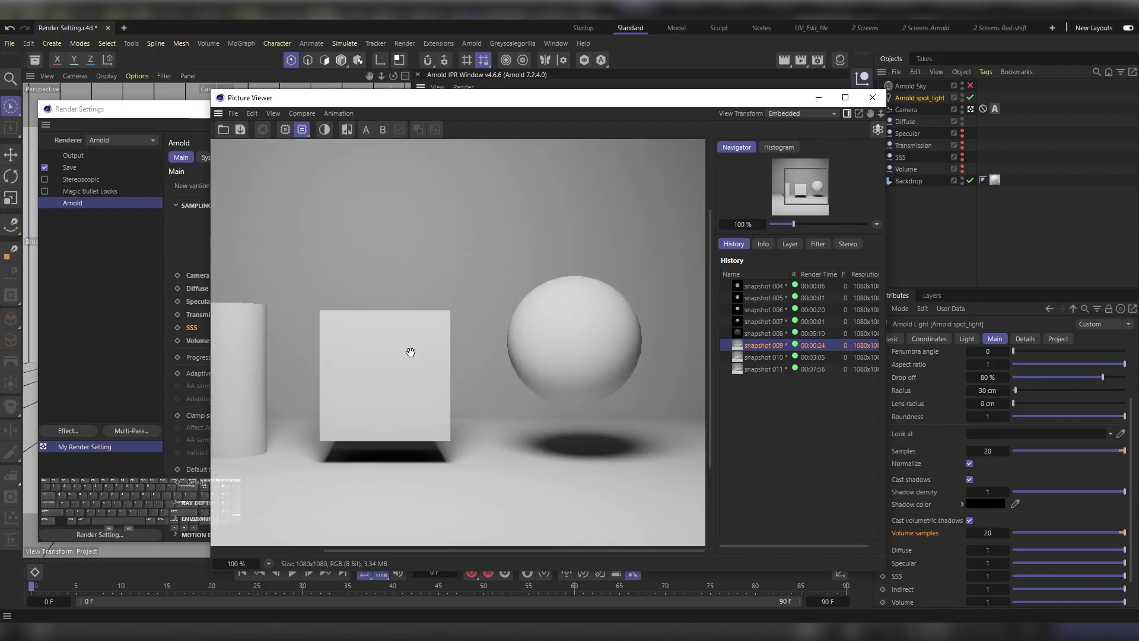
left_click_drag(425, 351, 499, 349)
left_click_drag(403, 328, 478, 326)
left_click_drag(446, 285, 441, 386)
left_click_drag(628, 458, 570, 310)
Examine the object edges and shadows in snapshot 010 up close for comparison with snapshot 009
left_click(778, 359)
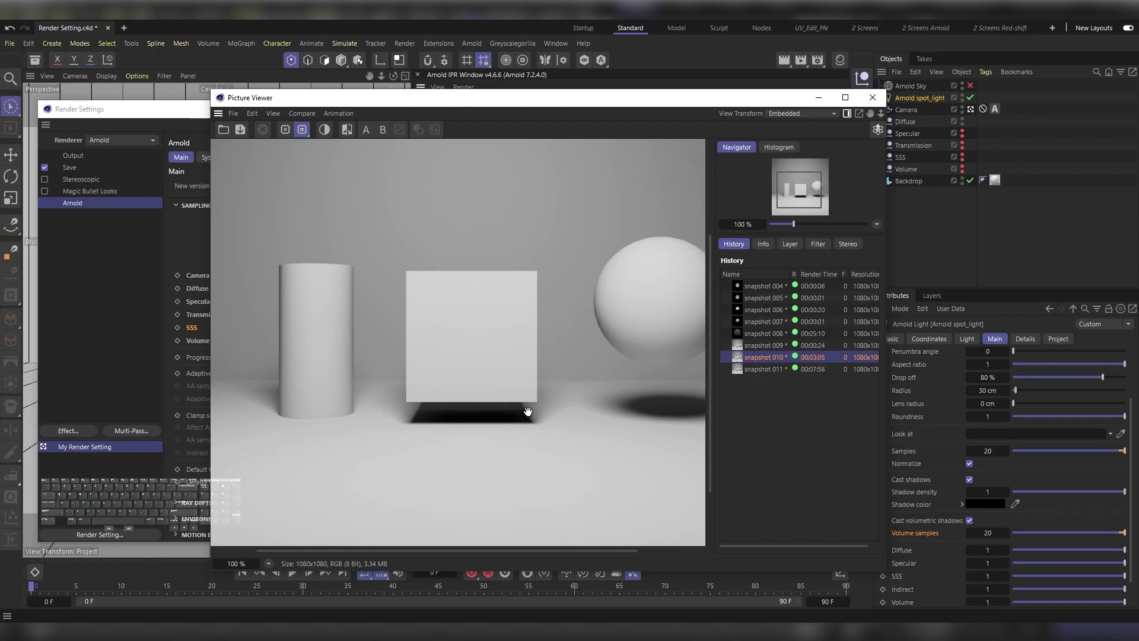
left_click_drag(529, 411, 478, 382)
scroll(618, 382, "up", 5)
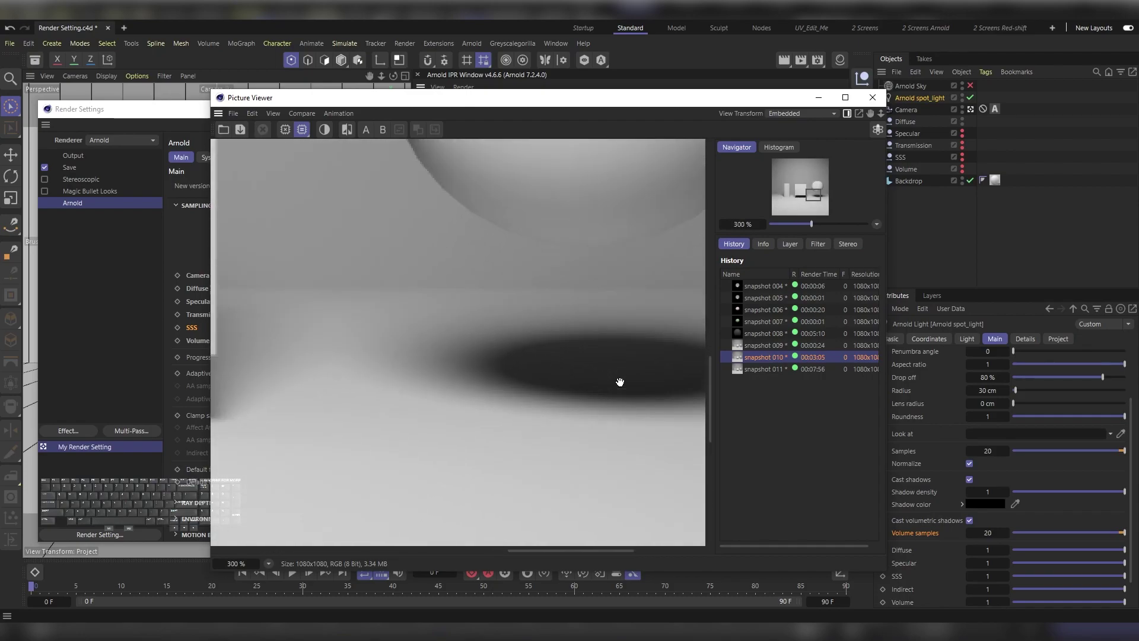
scroll(657, 395, "down", 2)
scroll(514, 399, "down", 5)
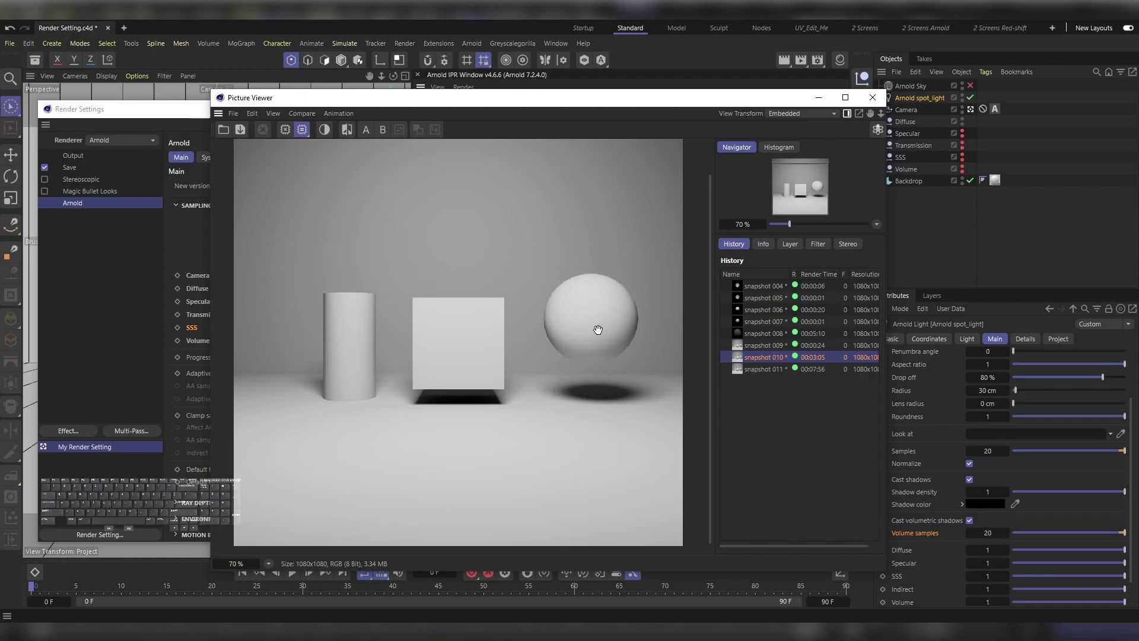
scroll(366, 358, "up", 3)
left_click_drag(367, 358, 437, 372)
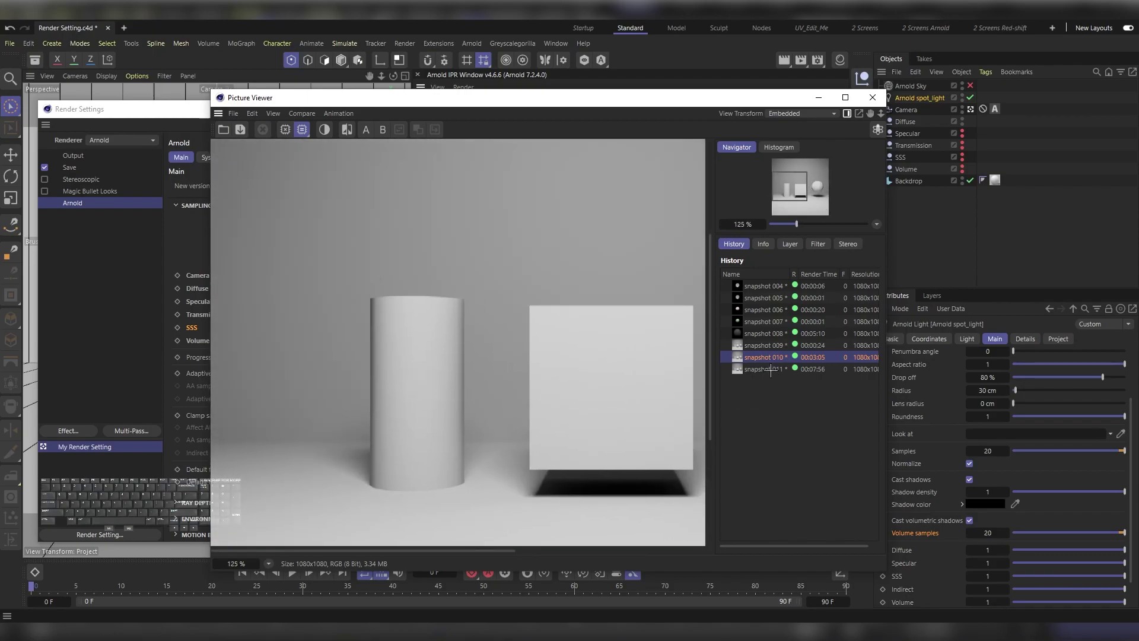
Compare the cube and sphere edges in snapshot 011 with those in snapshot 010
left_click(770, 368)
left_click_drag(607, 427, 427, 403)
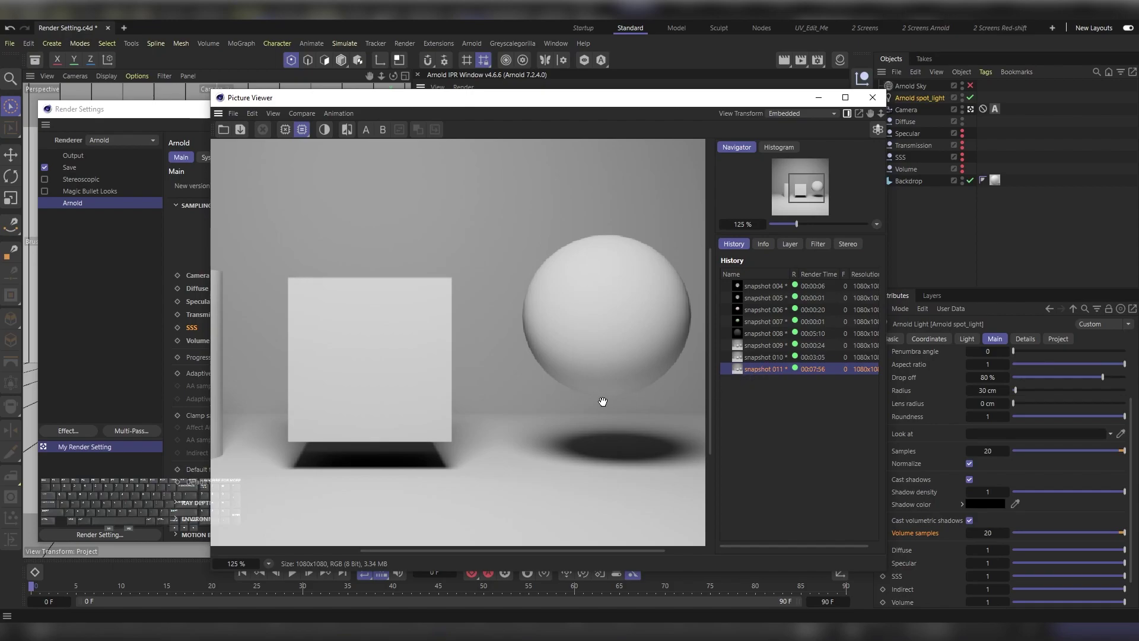
scroll(571, 404, "down", 5)
scroll(575, 333, "up", 4)
left_click(765, 357)
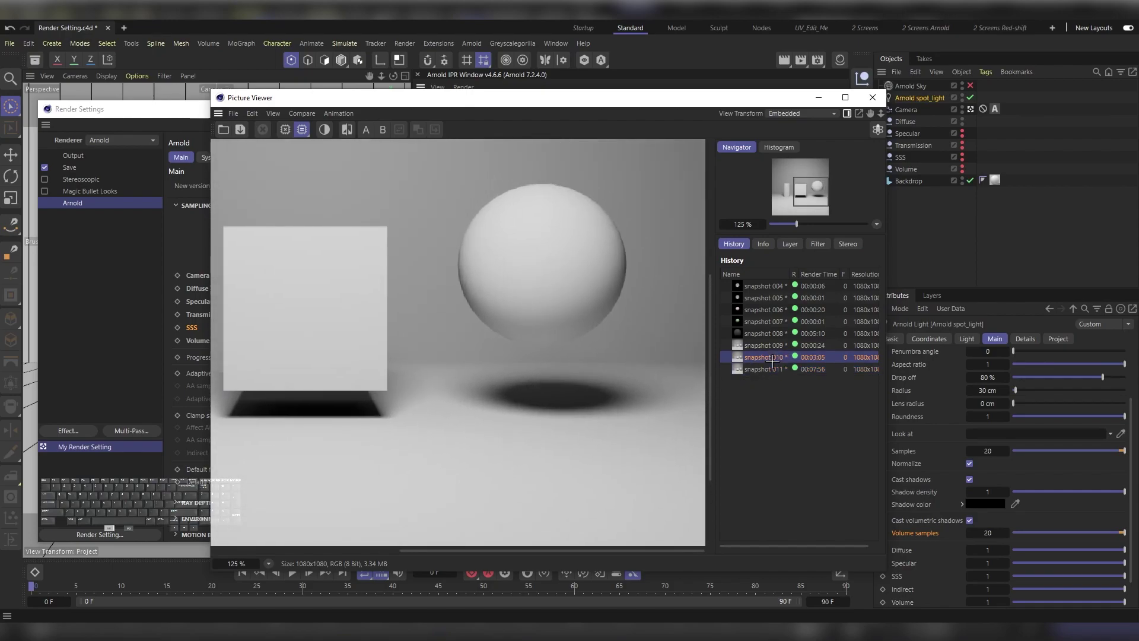